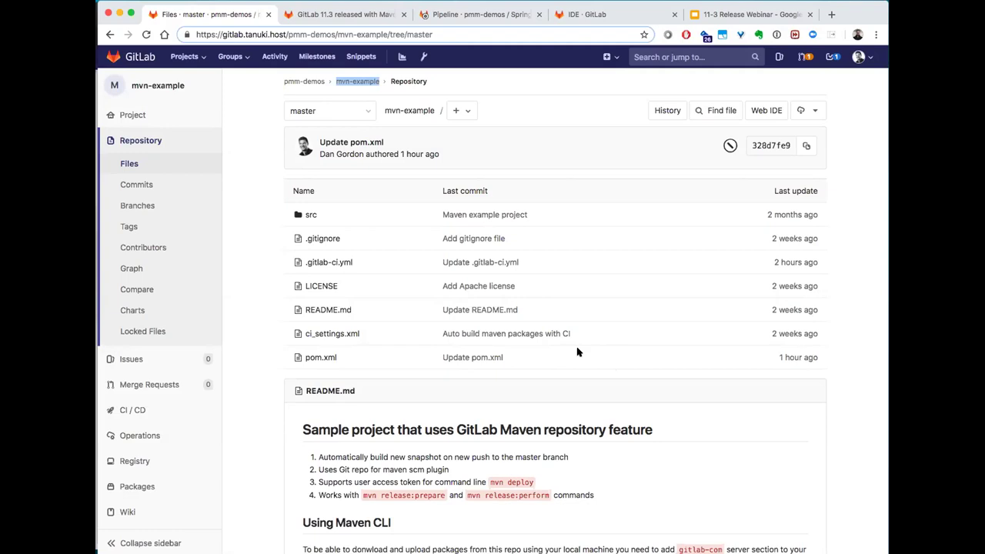
Review the Maven repository feature section in the GitLab 11.3 release post
{"action": "left_click", "coordinate": [325, 16]}
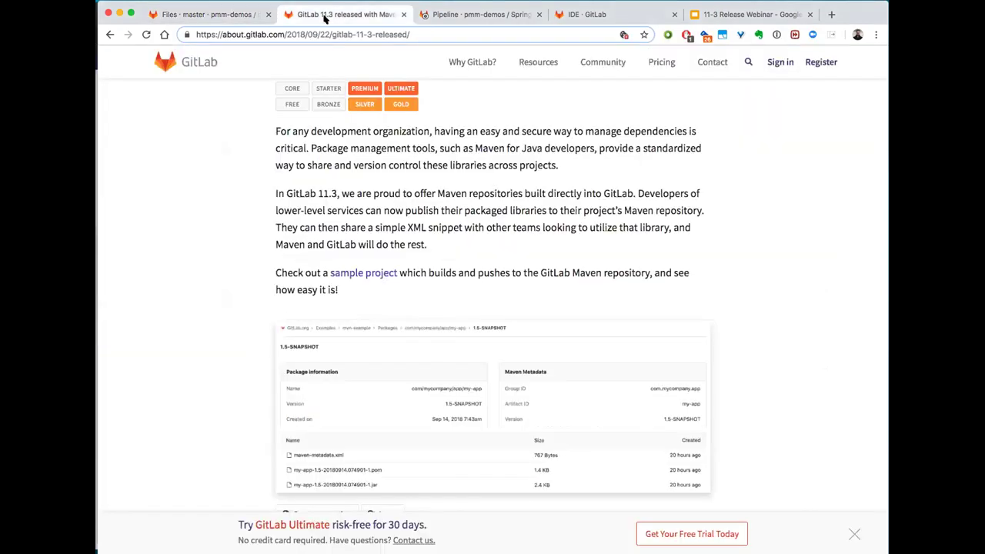
{"action": "scroll", "coordinate": [344, 167], "scroll_direction": "up", "scroll_amount": 2}
{"action": "scroll", "coordinate": [343, 167], "scroll_direction": "up", "scroll_amount": 15}
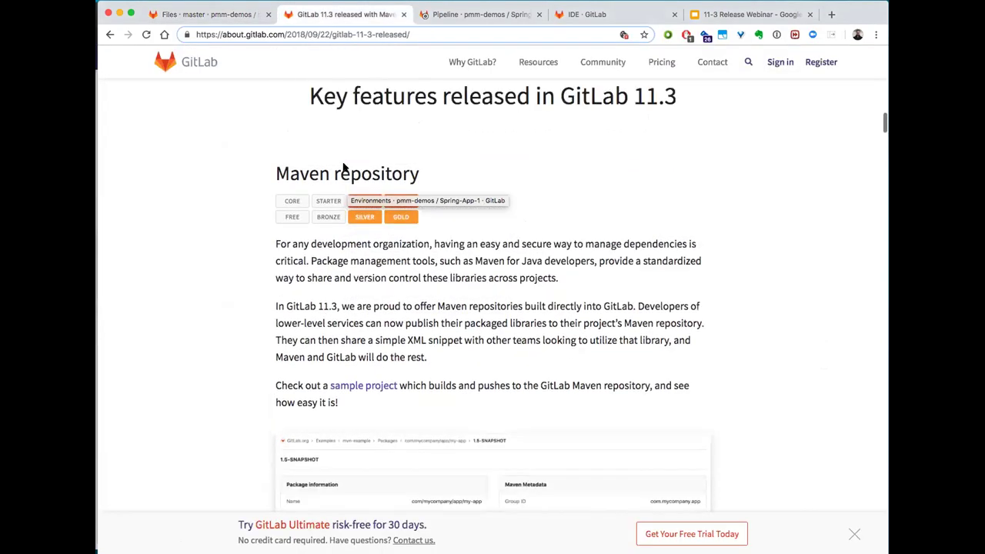
{"action": "scroll", "coordinate": [346, 184], "scroll_direction": "up", "scroll_amount": 20}
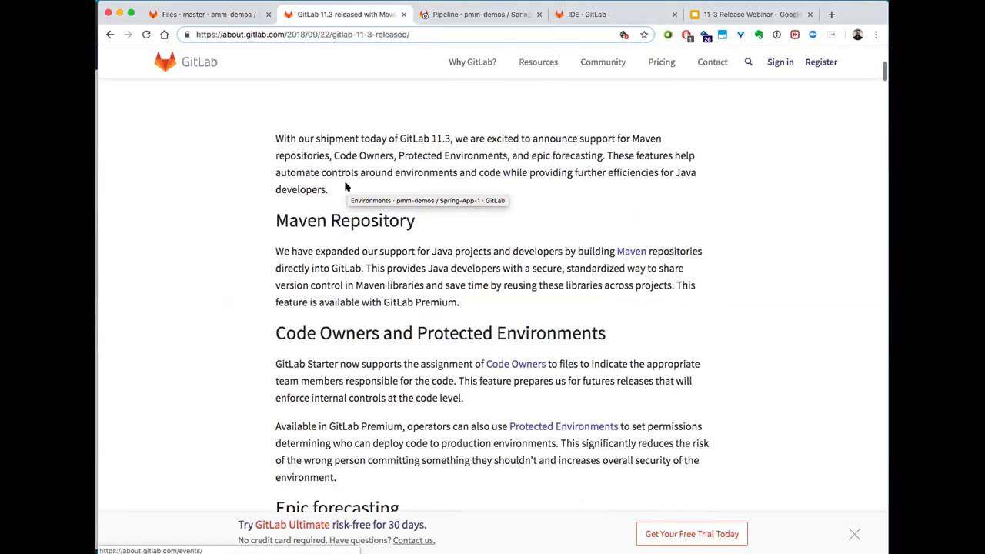
{"action": "scroll", "coordinate": [347, 171], "scroll_direction": "down", "scroll_amount": 3}
{"action": "scroll", "coordinate": [347, 170], "scroll_direction": "down", "scroll_amount": 20}
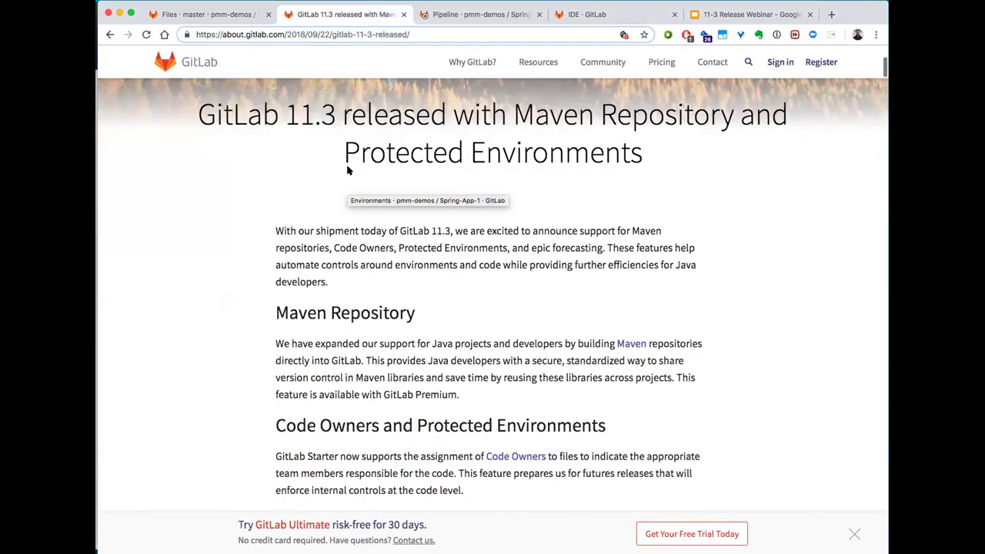
{"action": "scroll", "coordinate": [347, 171], "scroll_direction": "down", "scroll_amount": 10}
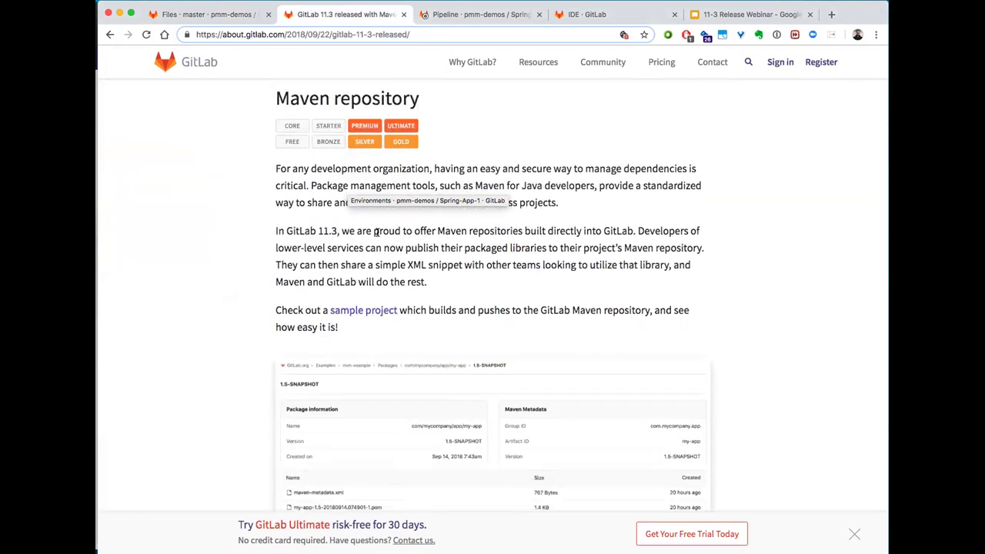
{"action": "scroll", "coordinate": [483, 279], "scroll_direction": "down", "scroll_amount": 1}
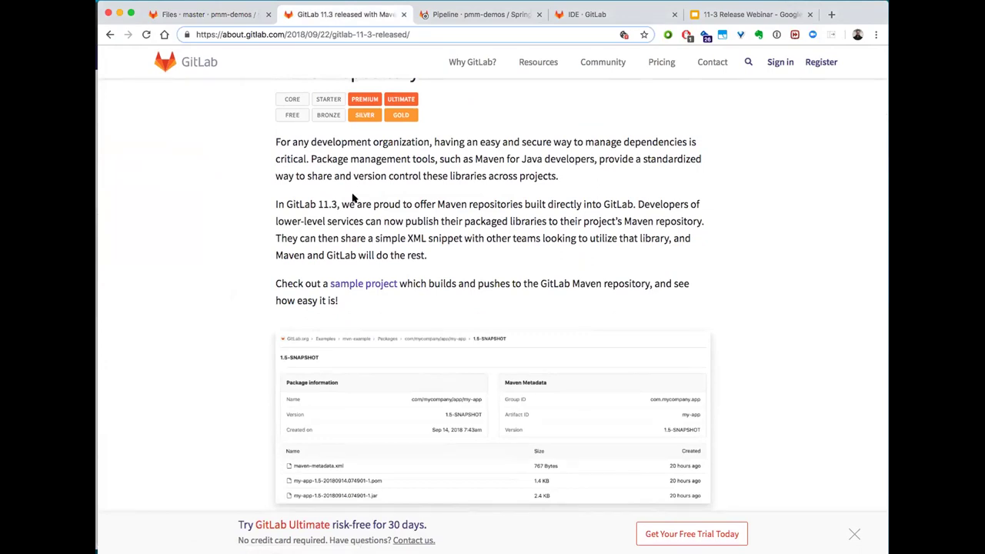
Open the mvn-example project's Packages page in a separate browser tab and view the 1.0-SNAPSHOT package details
{"action": "left_click", "coordinate": [229, 14]}
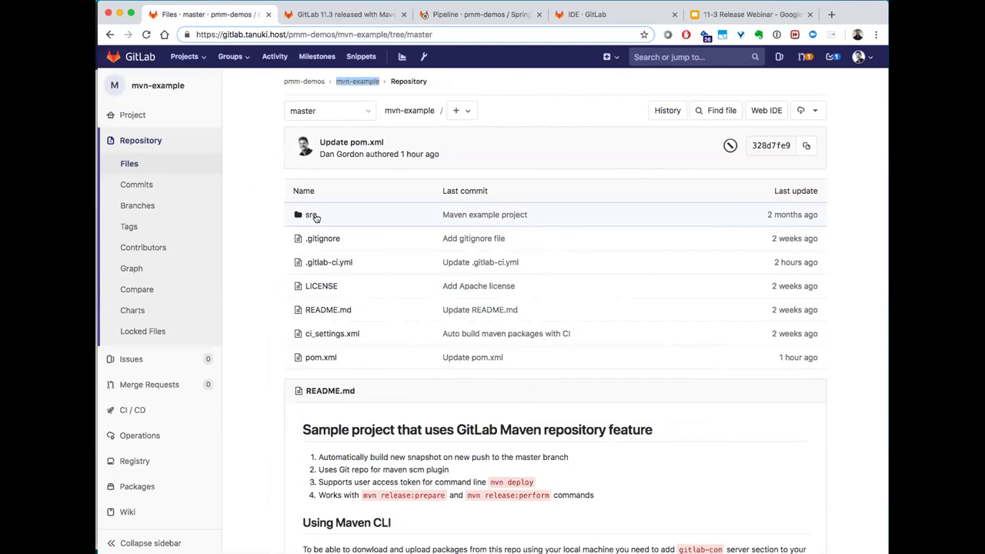
{"action": "mouse_move", "coordinate": [157, 445]}
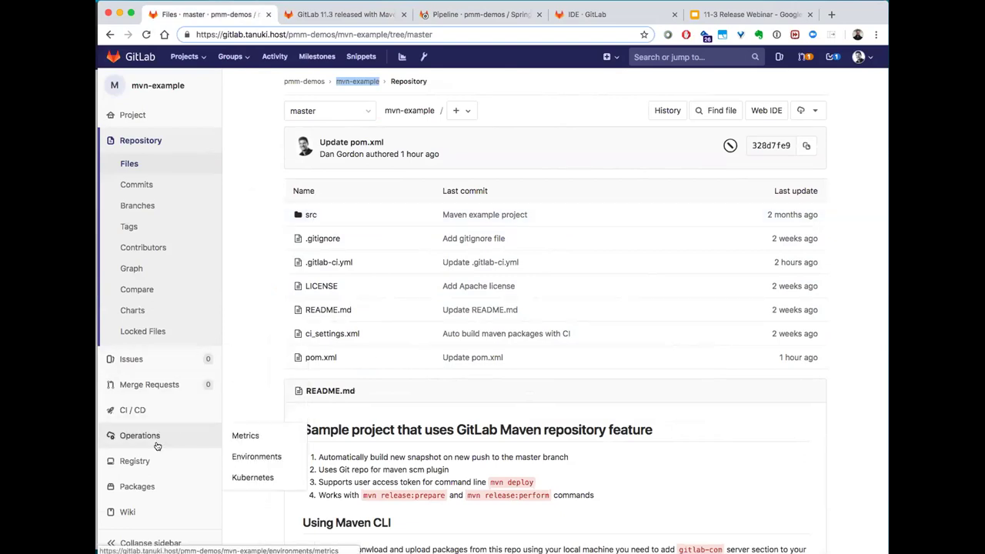
{"action": "right_click", "coordinate": [157, 487]}
{"action": "left_click", "coordinate": [184, 491]}
{"action": "left_click", "coordinate": [311, 14]}
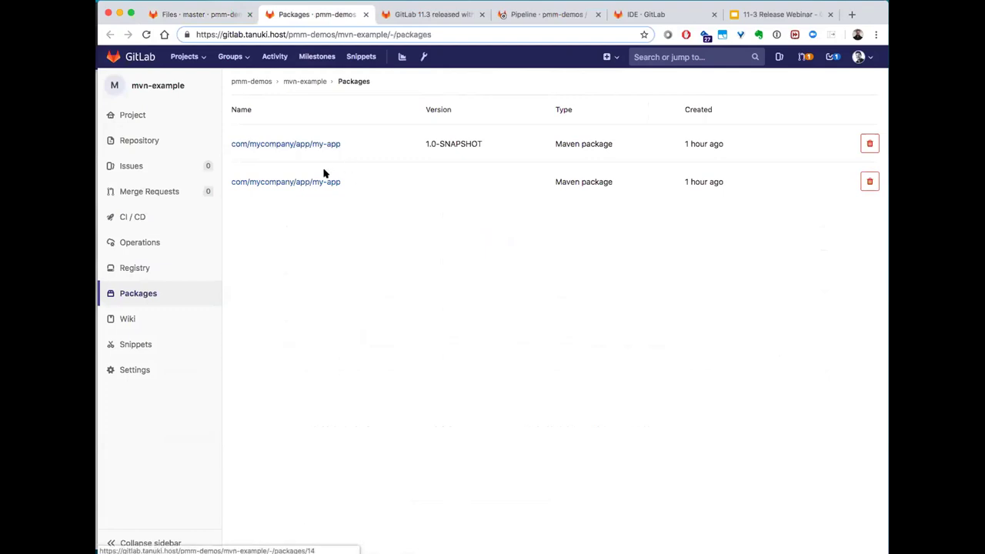
{"action": "left_click", "coordinate": [322, 147]}
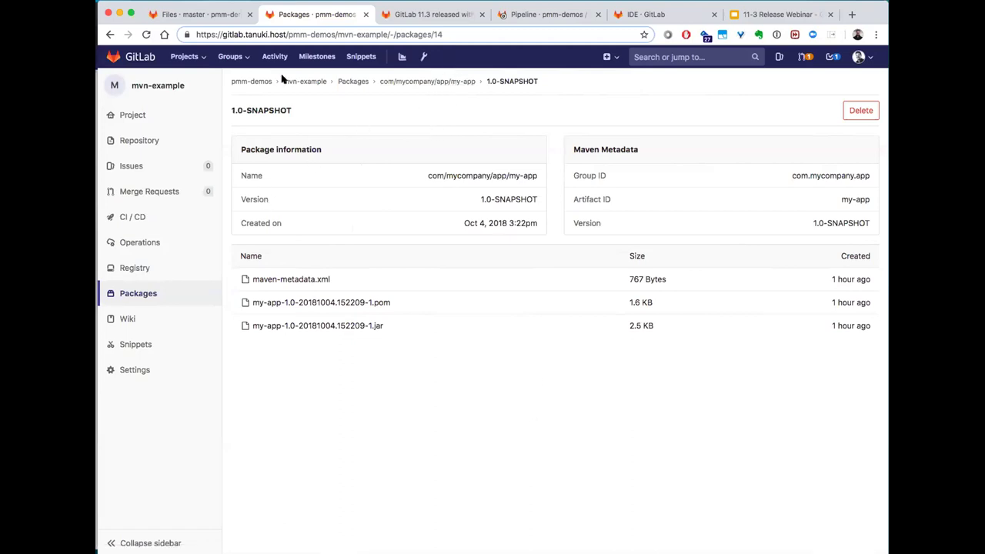
Open the mvn-example repository in the Web IDE and inspect the src folder tree down to main/java/com/mycompany/app
{"action": "left_click", "coordinate": [193, 16]}
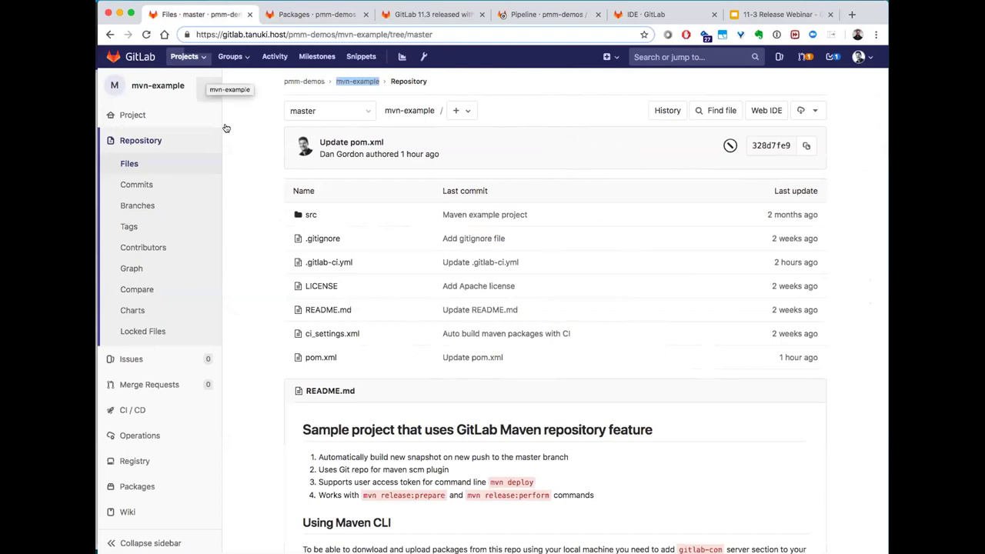
{"action": "left_click", "coordinate": [764, 111]}
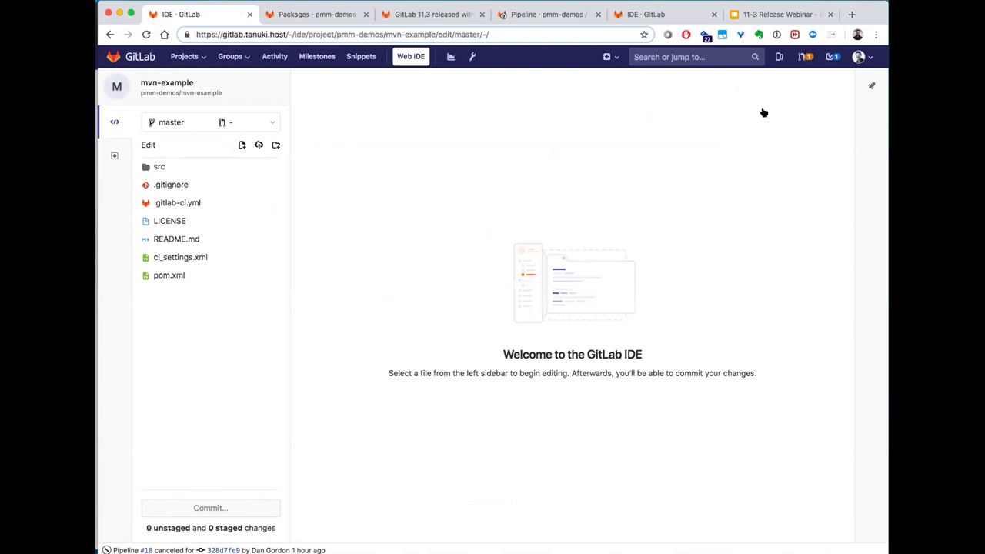
{"action": "left_click", "coordinate": [168, 167]}
{"action": "left_click", "coordinate": [173, 184]}
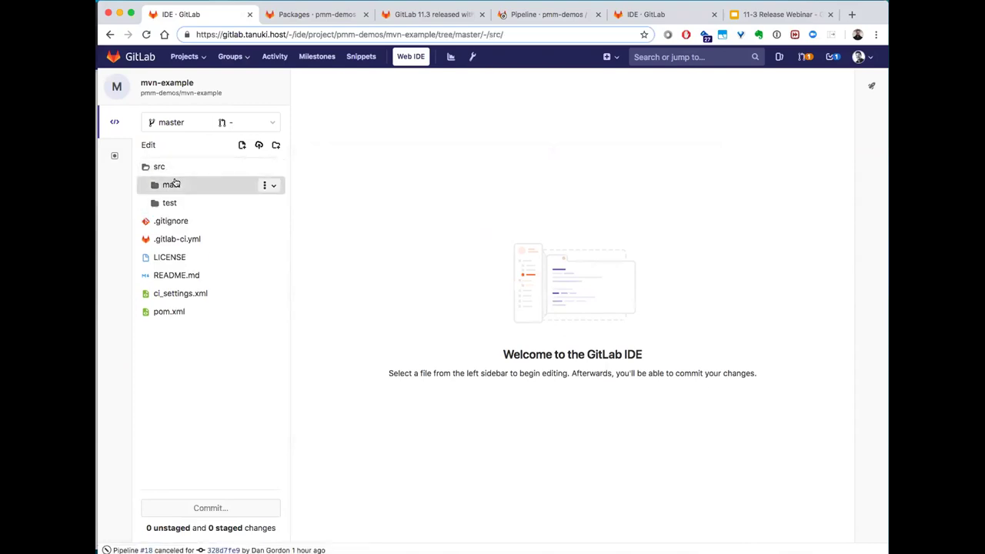
{"action": "left_click", "coordinate": [179, 203]}
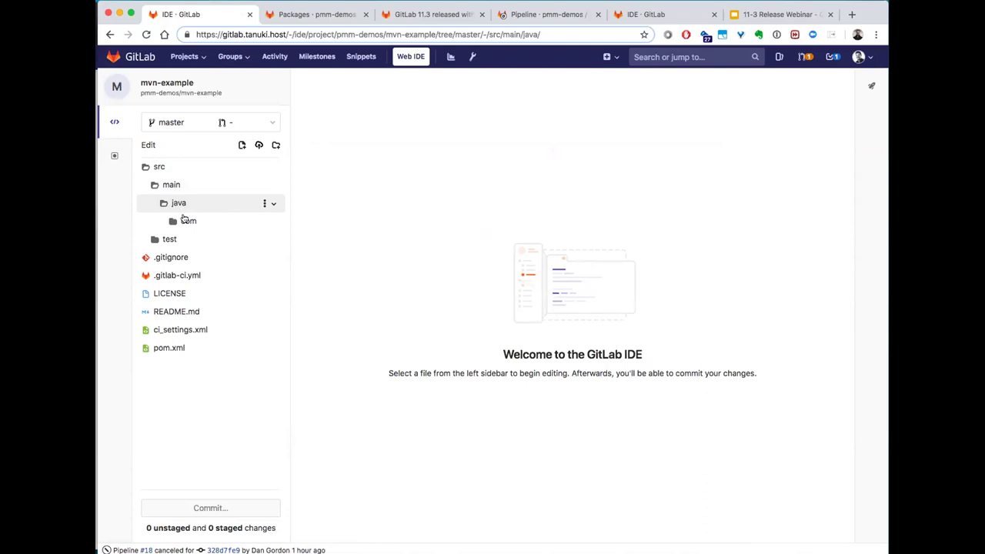
{"action": "left_click", "coordinate": [186, 220]}
{"action": "left_click", "coordinate": [191, 240]}
{"action": "left_click", "coordinate": [197, 259]}
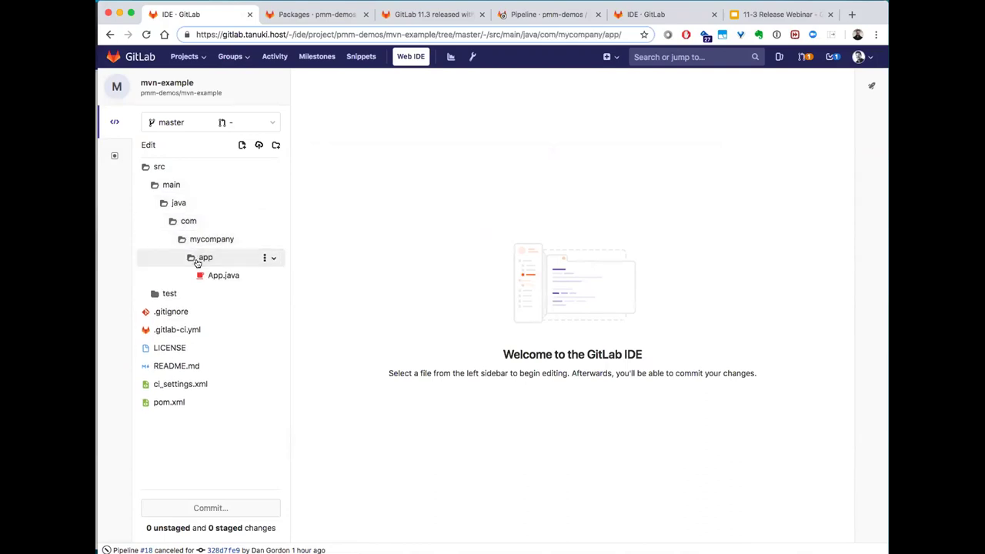
{"action": "left_click", "coordinate": [153, 167]}
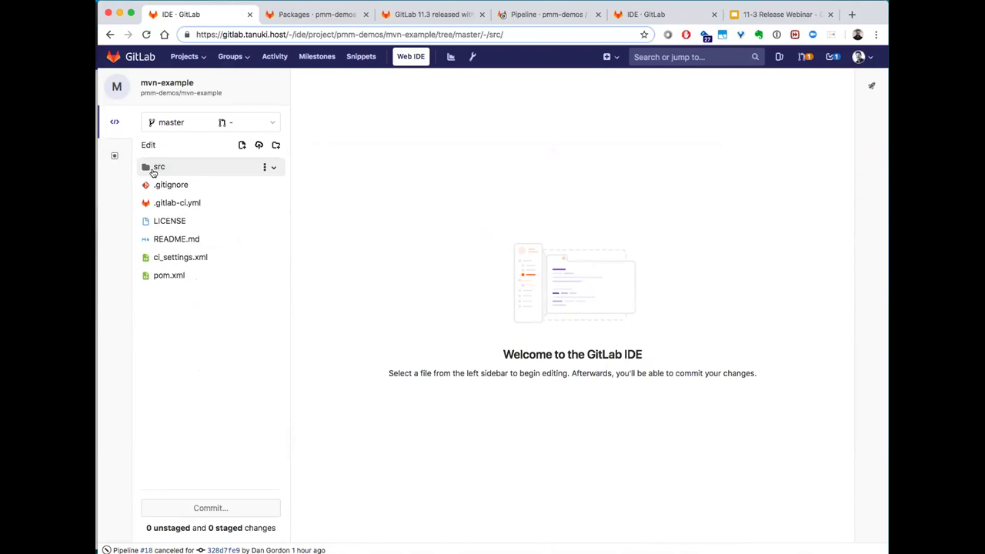
Open ci_settings.xml and highlight the CI_JOB_TOKEN placeholder in the Job-Token property
{"action": "left_click", "coordinate": [170, 258]}
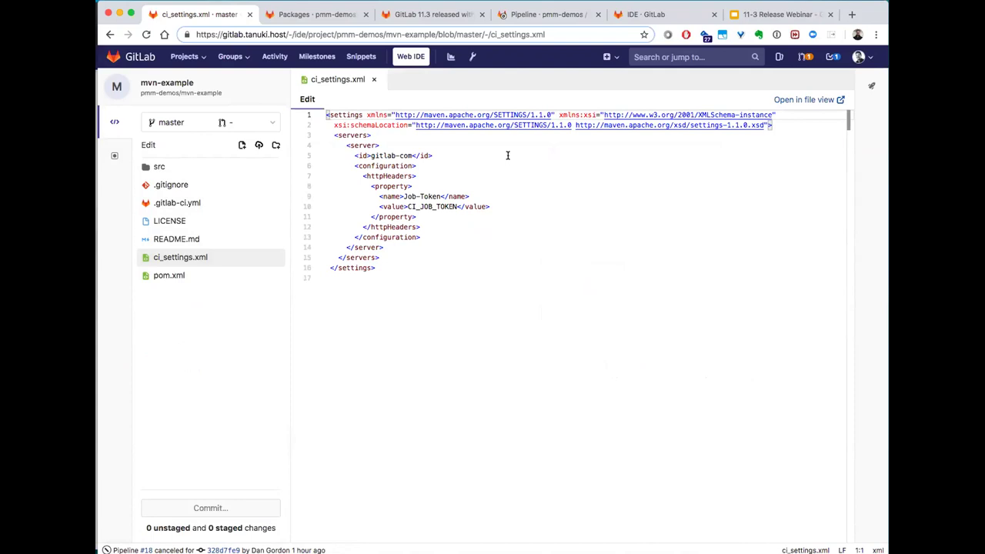
{"action": "left_click", "coordinate": [408, 206]}
{"action": "left_click_drag", "start_coordinate": [407, 206], "coordinate": [455, 202]}
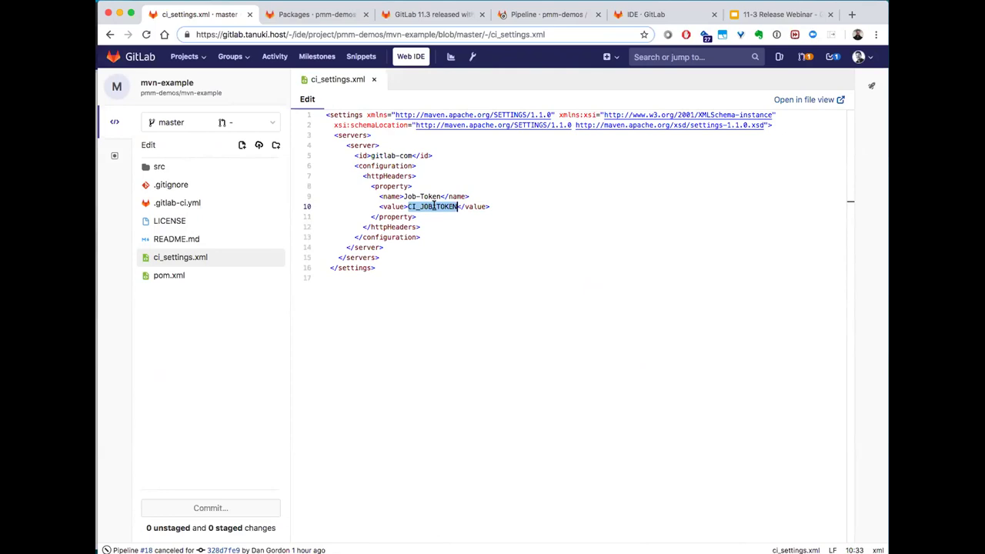
Review pom.xml and .gitlab-ci.yml, highlighting PROJECT_ID in the repository URL and the mvn deploy command in the script
{"action": "left_click", "coordinate": [186, 275]}
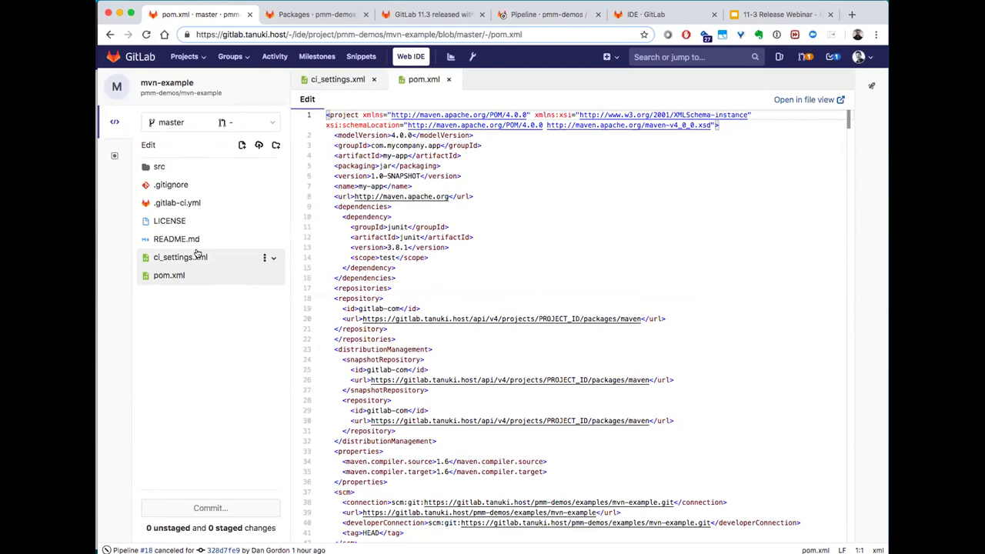
{"action": "left_click", "coordinate": [187, 205]}
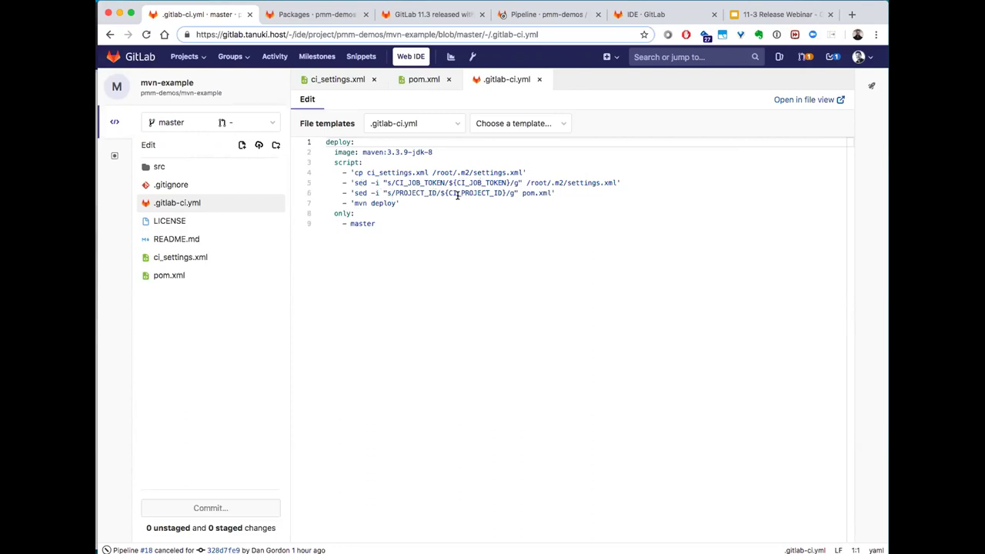
{"action": "left_click", "coordinate": [206, 273]}
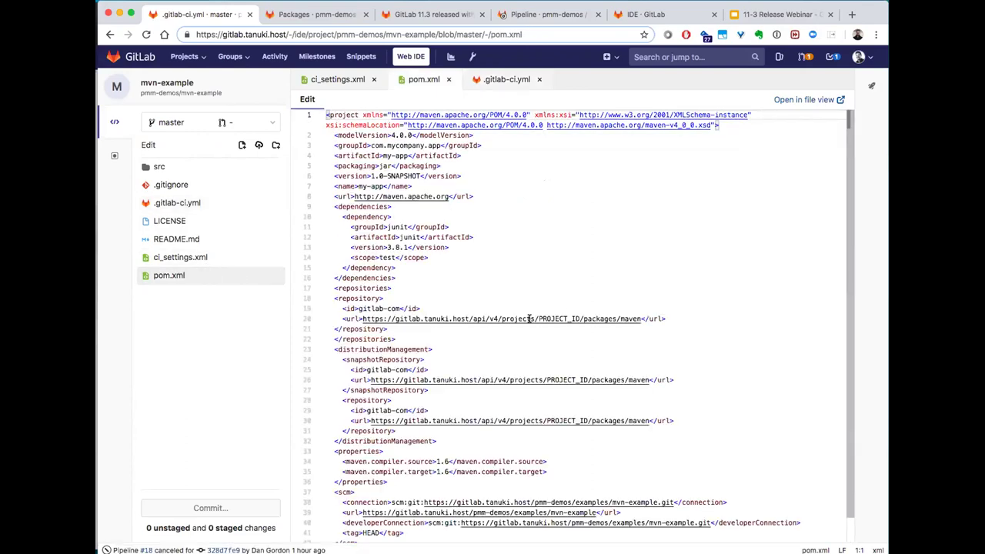
{"action": "left_click_drag", "start_coordinate": [538, 318], "coordinate": [579, 317]}
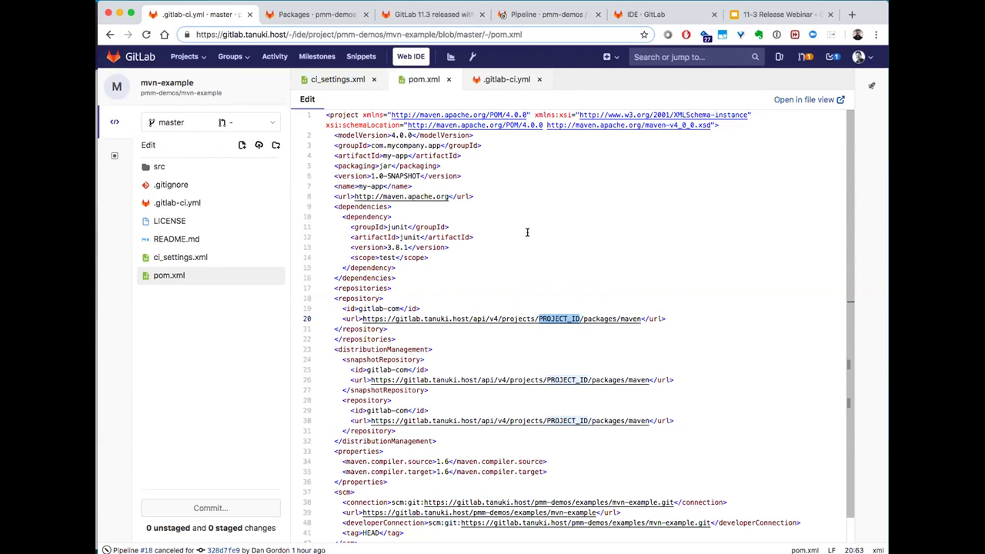
{"action": "left_click", "coordinate": [176, 202]}
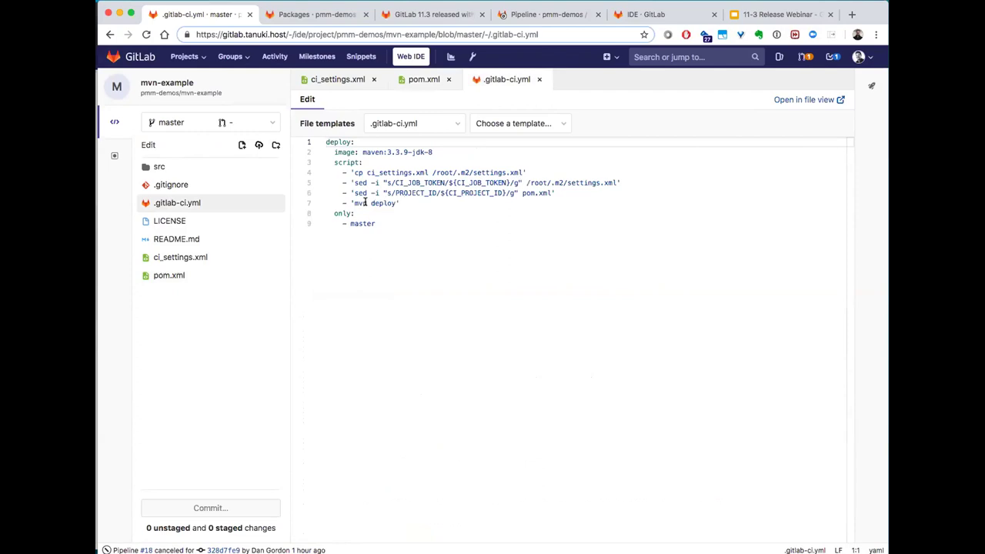
{"action": "left_click_drag", "start_coordinate": [353, 203], "coordinate": [397, 203]}
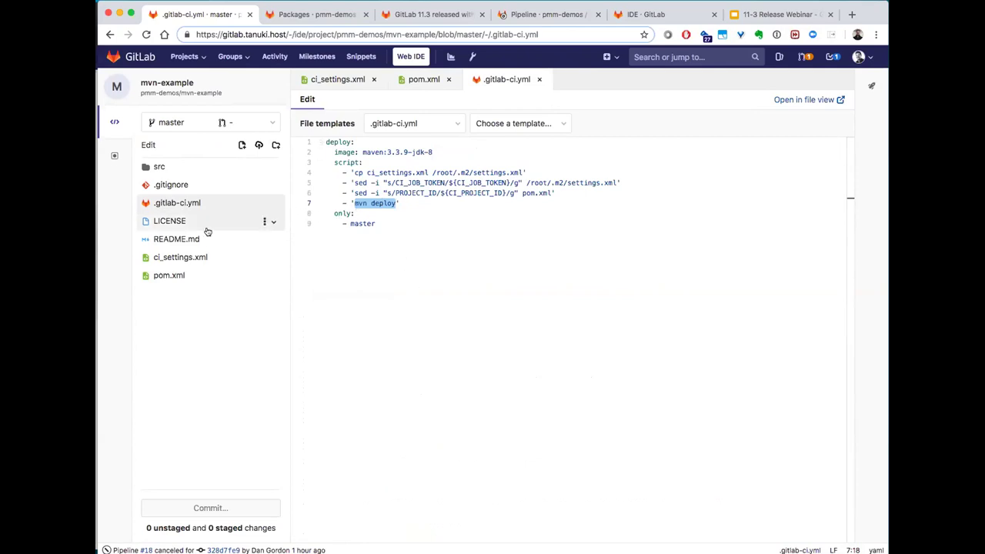
Set the project version in pom.xml to 1.1-SNAPSHOT, and stage and commit the change to the master branch
{"action": "left_click", "coordinate": [171, 274]}
{"action": "left_click", "coordinate": [380, 176]}
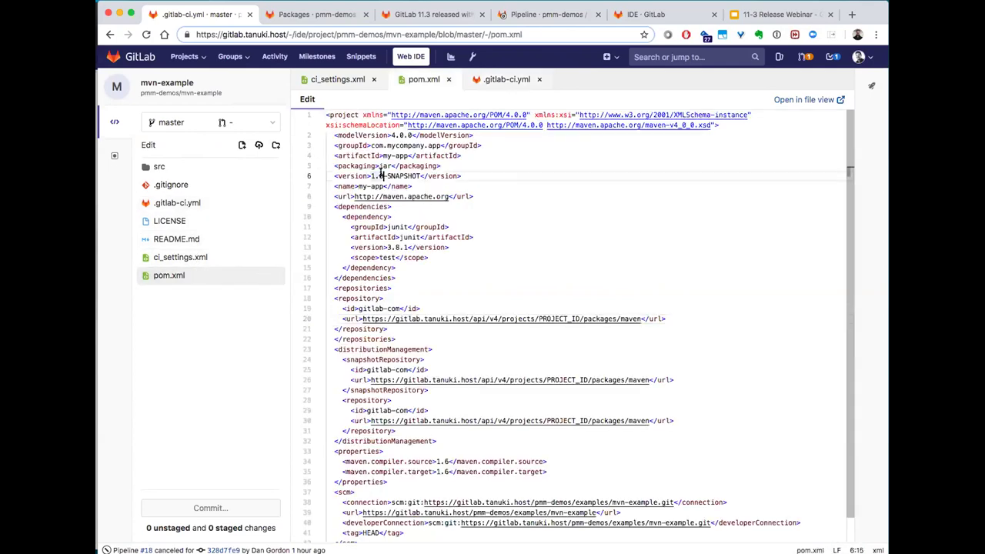
{"action": "key", "text": "BackSpace"}
{"action": "type", "text": "1"}
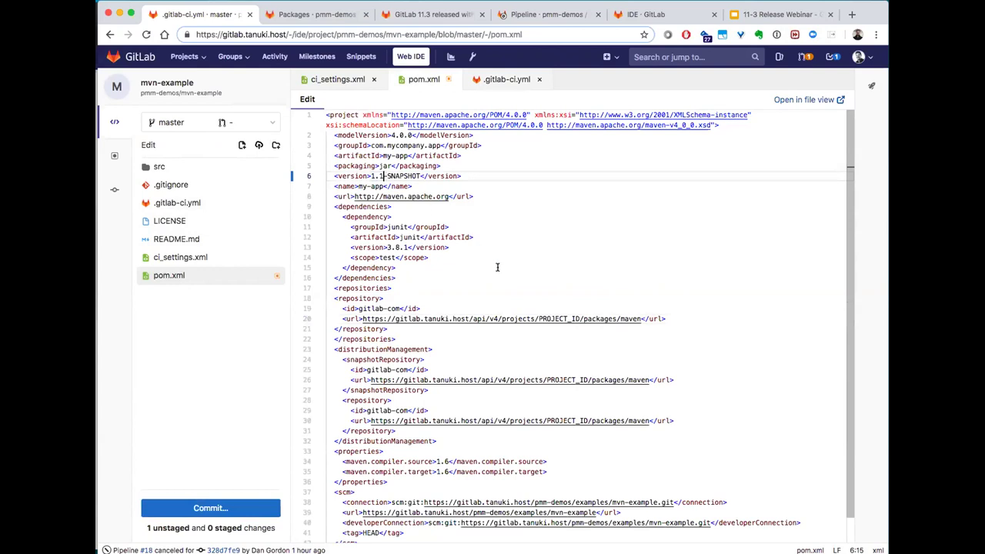
{"action": "left_click", "coordinate": [240, 510]}
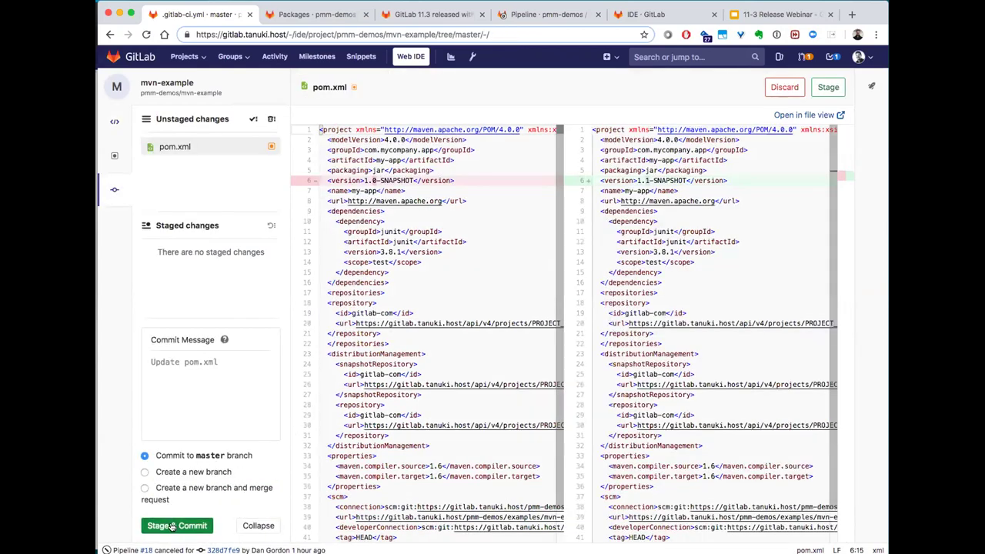
{"action": "left_click", "coordinate": [176, 525]}
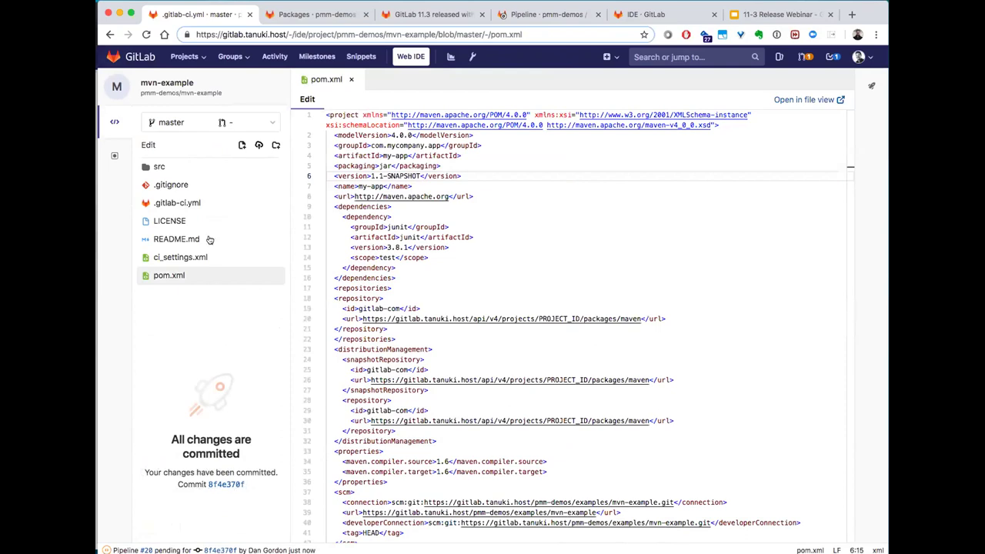
Reopen .gitlab-ci.yml and examine the deploy job's log in the pipeline for the new commit
{"action": "left_click", "coordinate": [193, 204]}
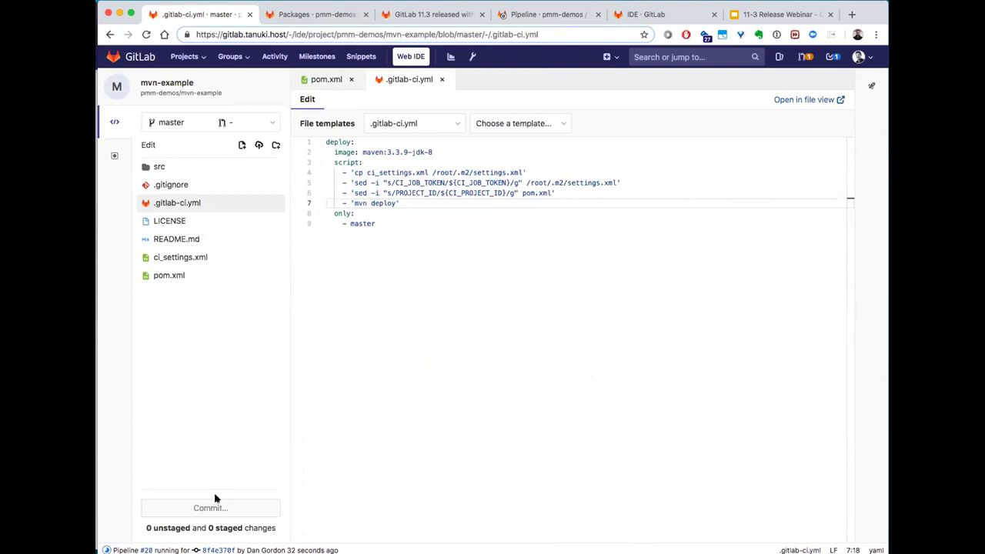
{"action": "left_click", "coordinate": [871, 87]}
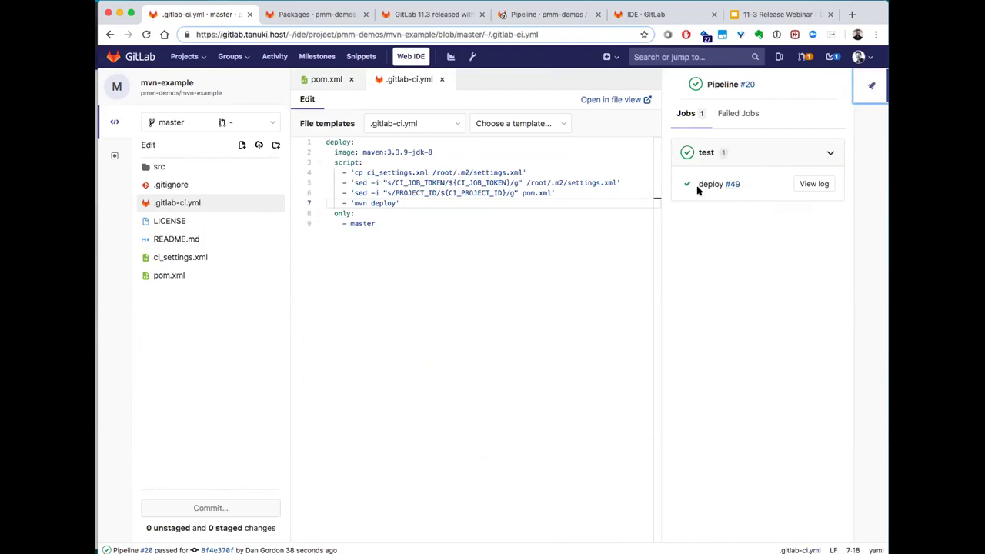
{"action": "left_click", "coordinate": [813, 183]}
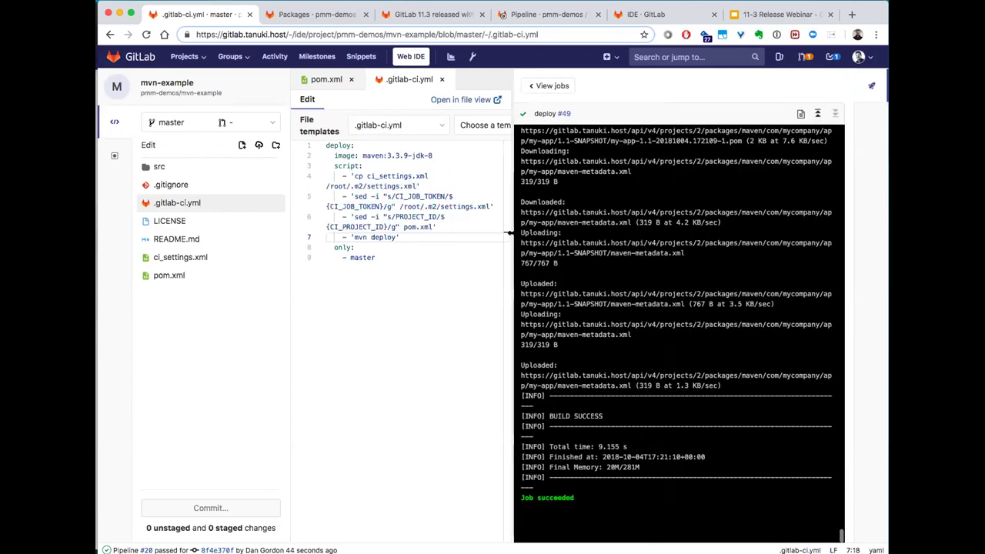
{"action": "scroll", "coordinate": [616, 224], "scroll_direction": "up", "scroll_amount": 5}
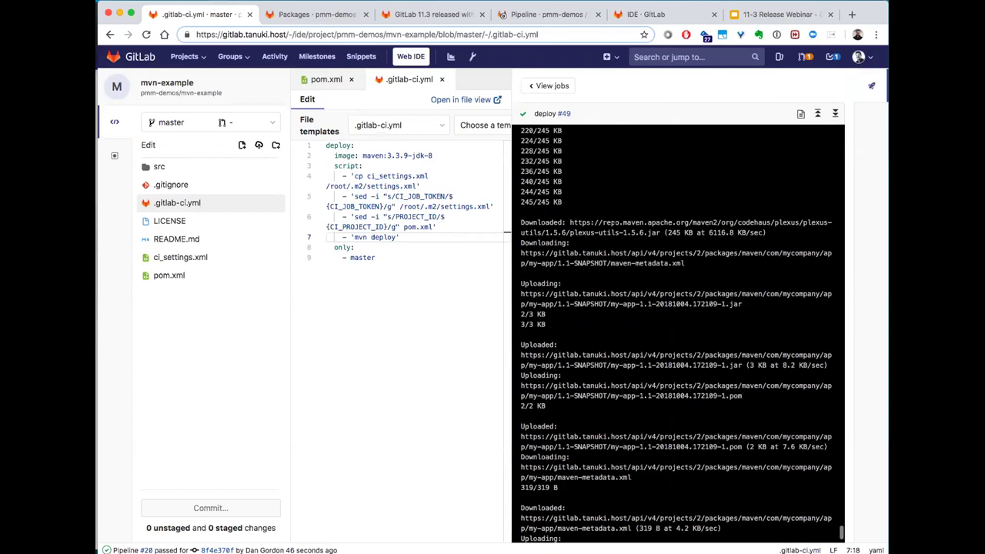
{"action": "scroll", "coordinate": [615, 223], "scroll_direction": "down", "scroll_amount": 6}
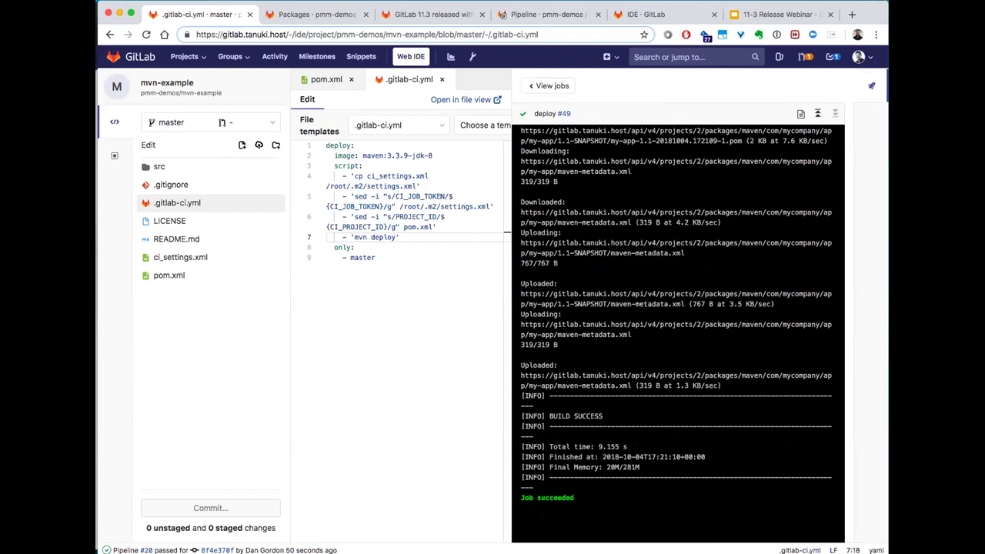
Return to the mvn-example package list to check for the newly published snapshot version
{"action": "left_click", "coordinate": [316, 13]}
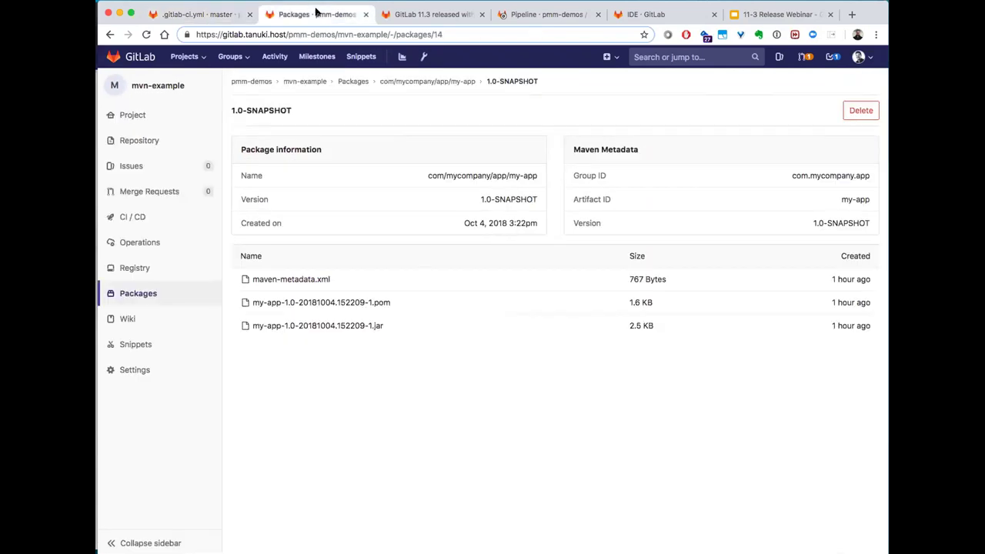
{"action": "left_click", "coordinate": [363, 83]}
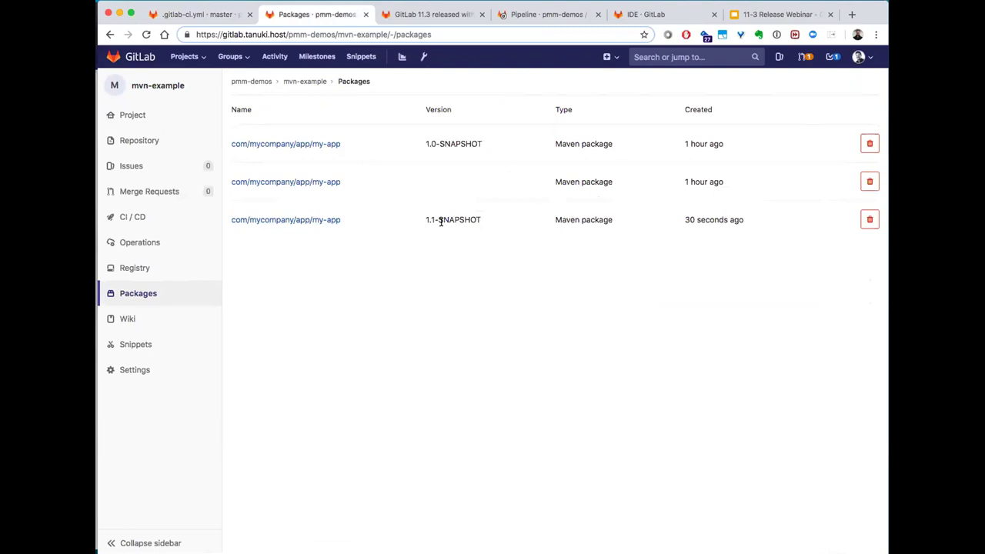
Open the details of the my-app 1.1-SNAPSHOT package and compare them with the deploy job's log in the Web IDE
{"action": "left_click", "coordinate": [329, 222]}
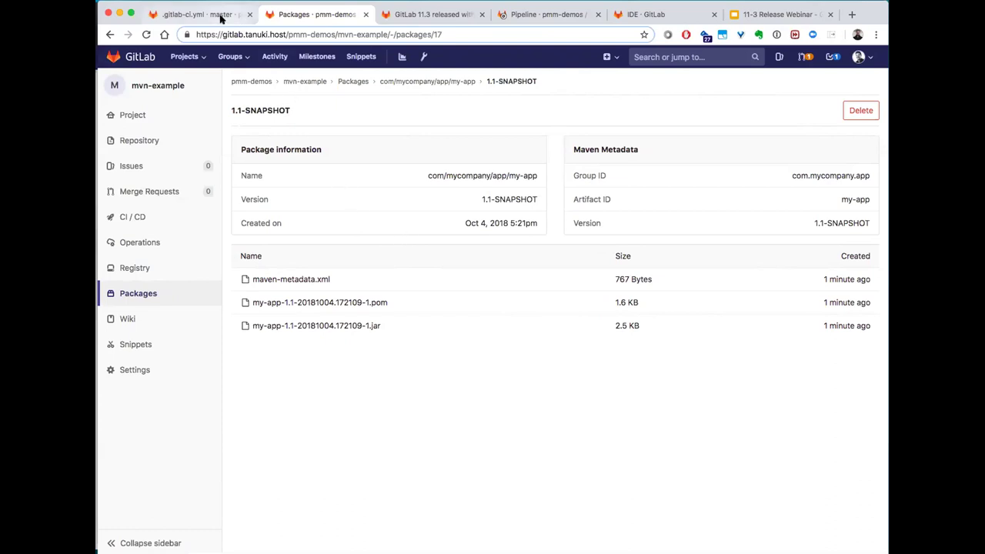
{"action": "left_click", "coordinate": [202, 14]}
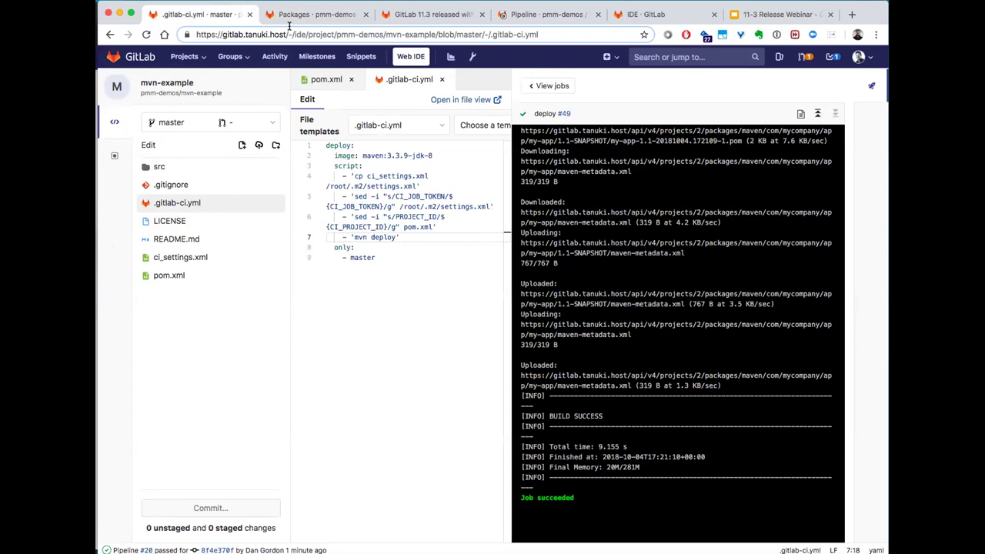
{"action": "left_click", "coordinate": [311, 15]}
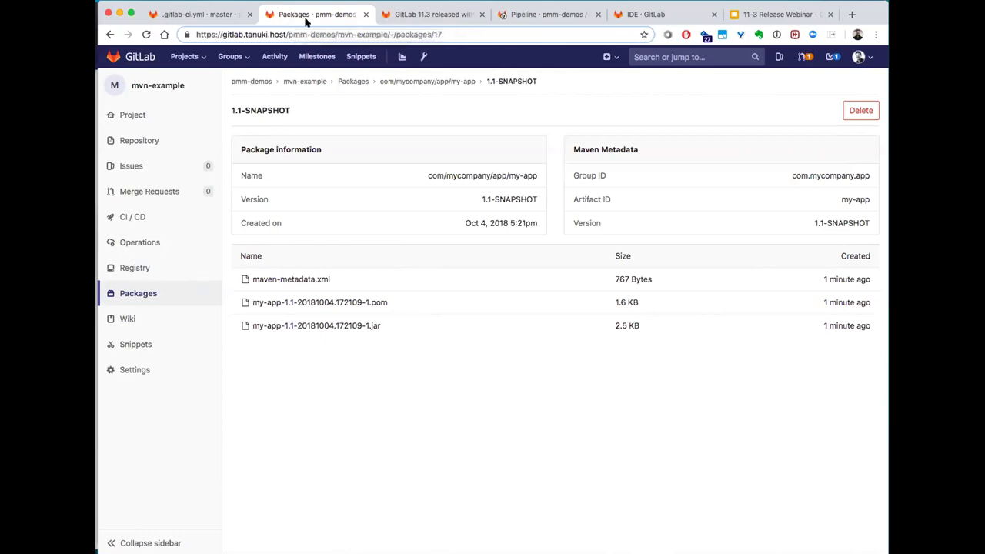
Show the Maven repository section of the GitLab 11.3 release post and bring up the Spring-App-1 pipeline for Update HelloController.java
{"action": "left_click", "coordinate": [410, 15]}
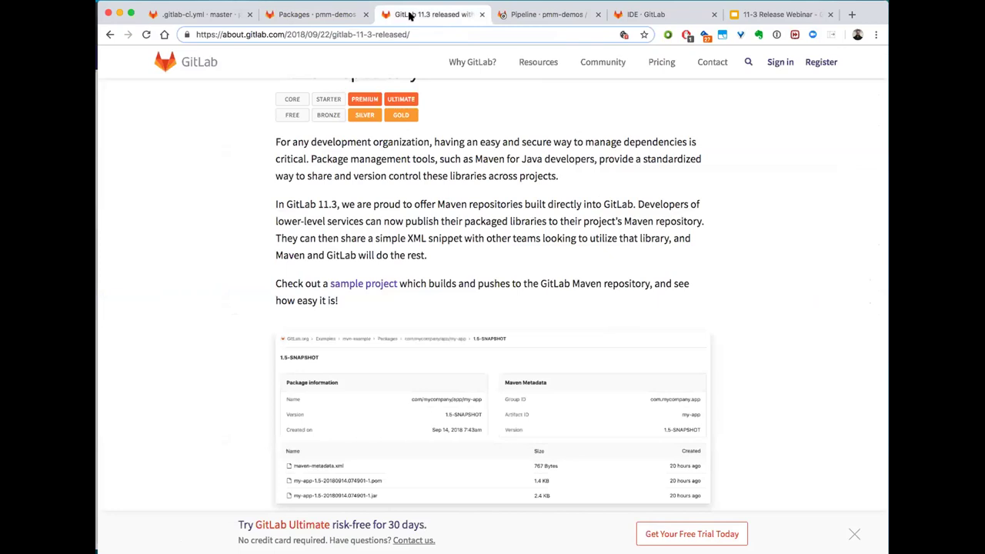
{"action": "left_click", "coordinate": [515, 15]}
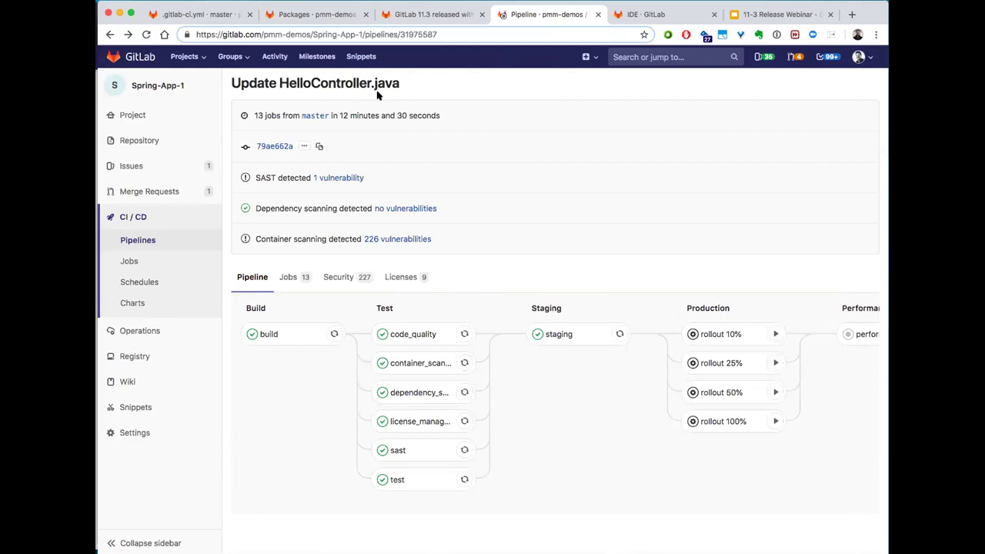
{"action": "scroll", "coordinate": [478, 161], "scroll_direction": "up", "scroll_amount": 2}
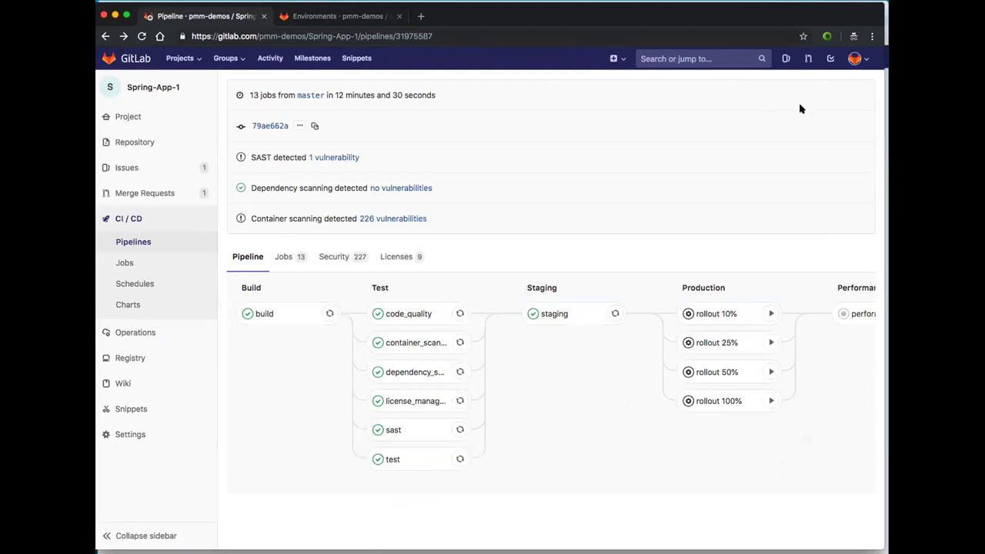
Check which account is signed in in each of the two browser windows showing the Spring-App-1 pipeline and its production rollout jobs
{"action": "left_click", "coordinate": [861, 60]}
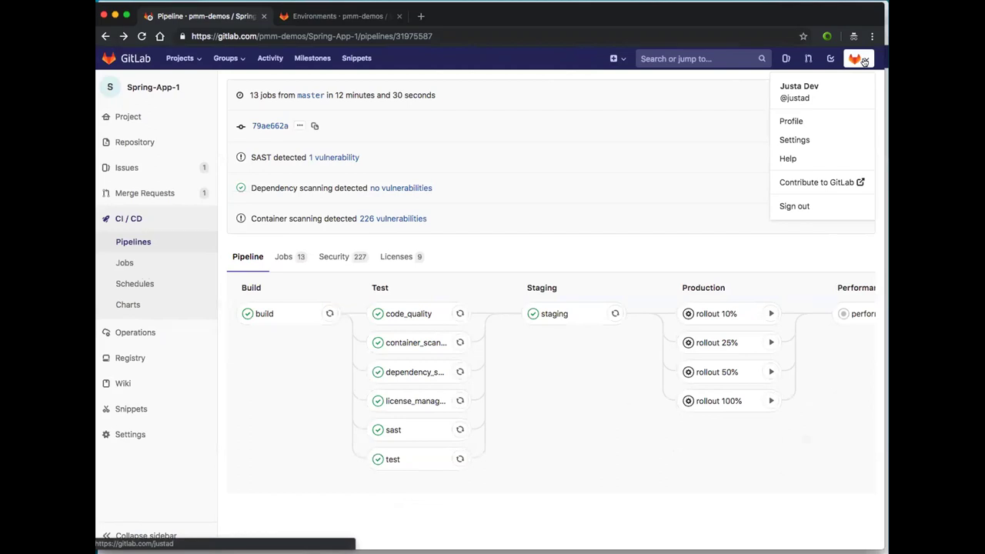
{"action": "left_click", "coordinate": [552, 196]}
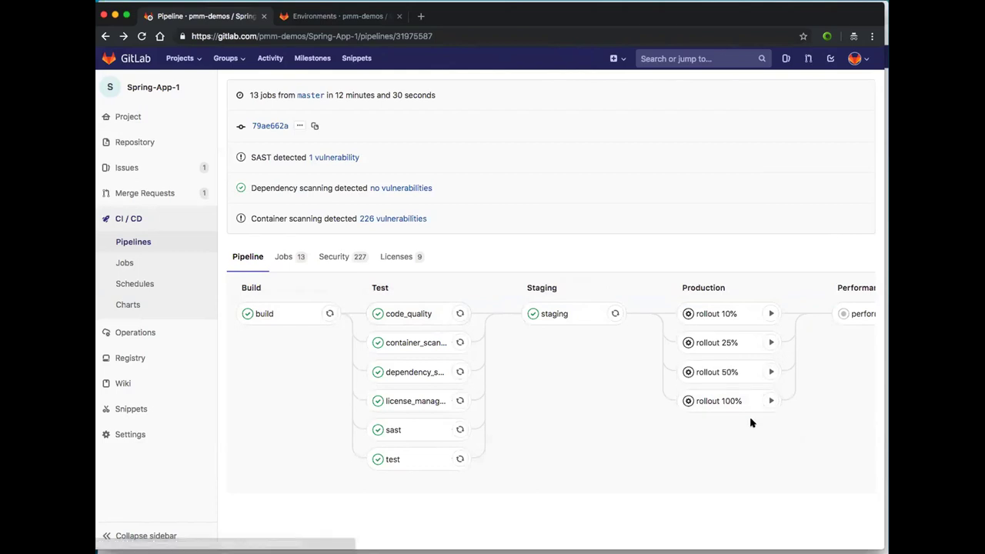
{"action": "left_click", "coordinate": [852, 60]}
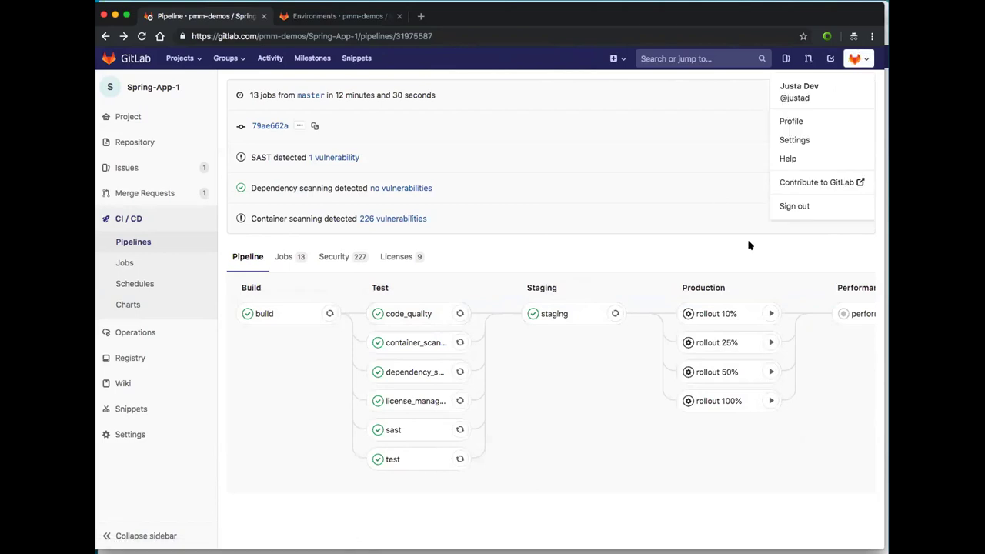
{"action": "left_click", "coordinate": [806, 361]}
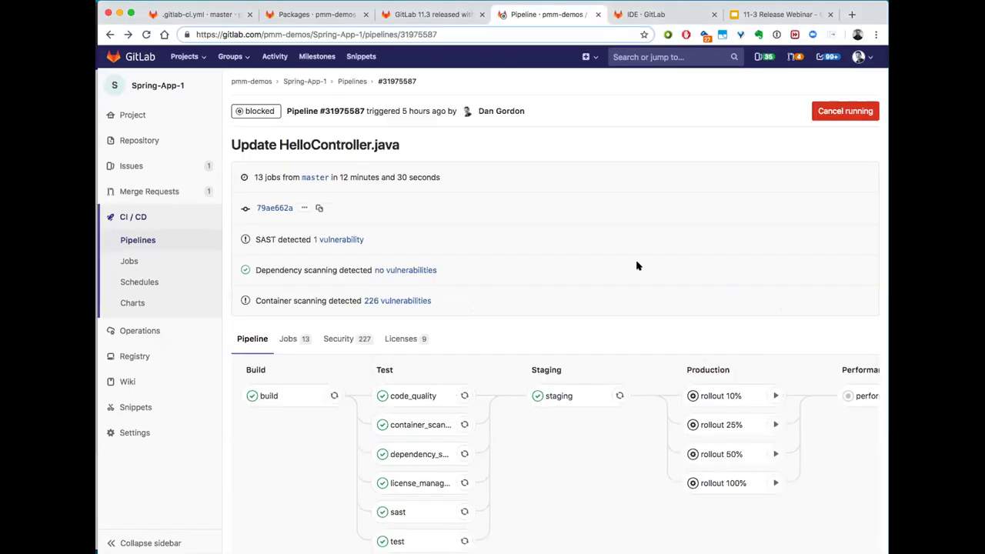
{"action": "left_click", "coordinate": [858, 58]}
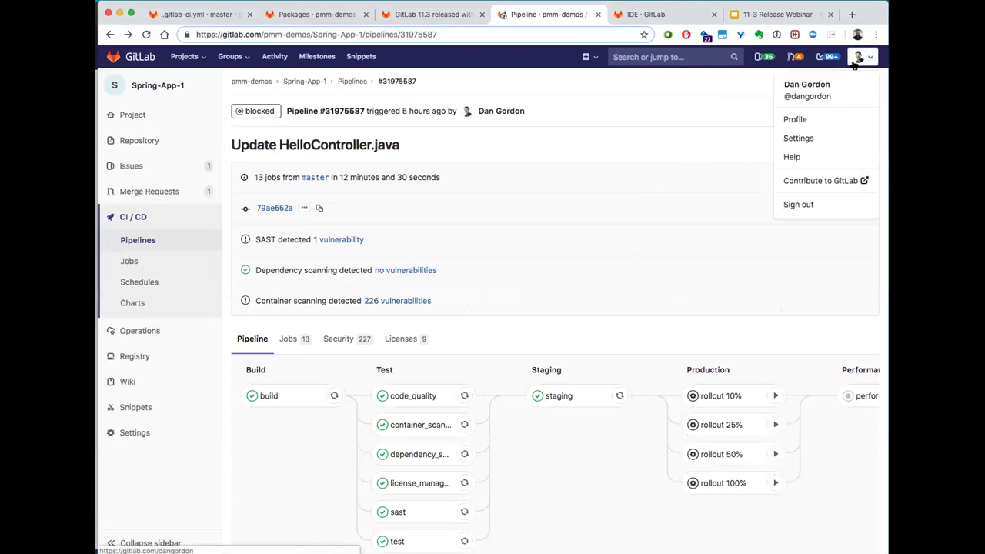
{"action": "left_click", "coordinate": [670, 117]}
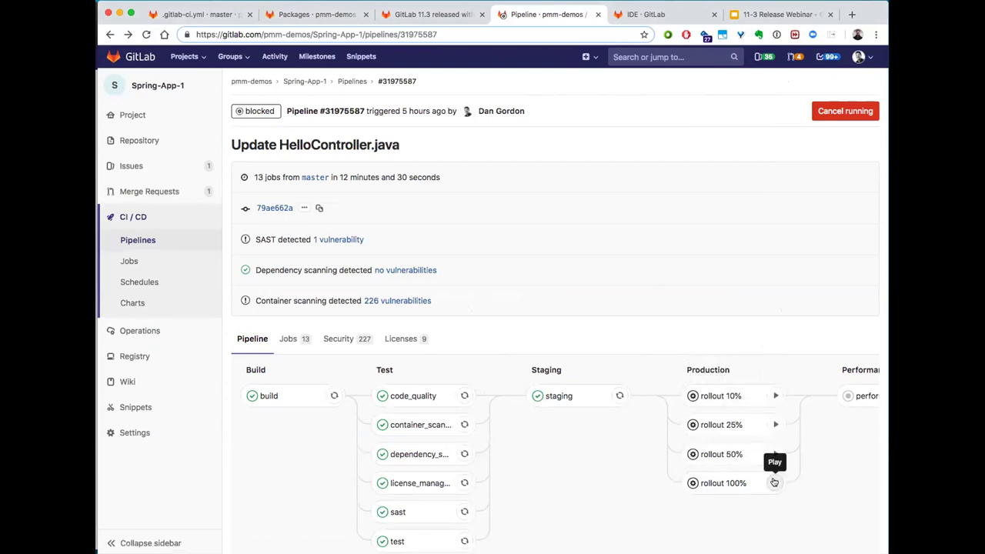
Protect the production environment in Spring-App-1's CI/CD settings, allowing only the signed-in user's own account to deploy
{"action": "mouse_move", "coordinate": [136, 433]}
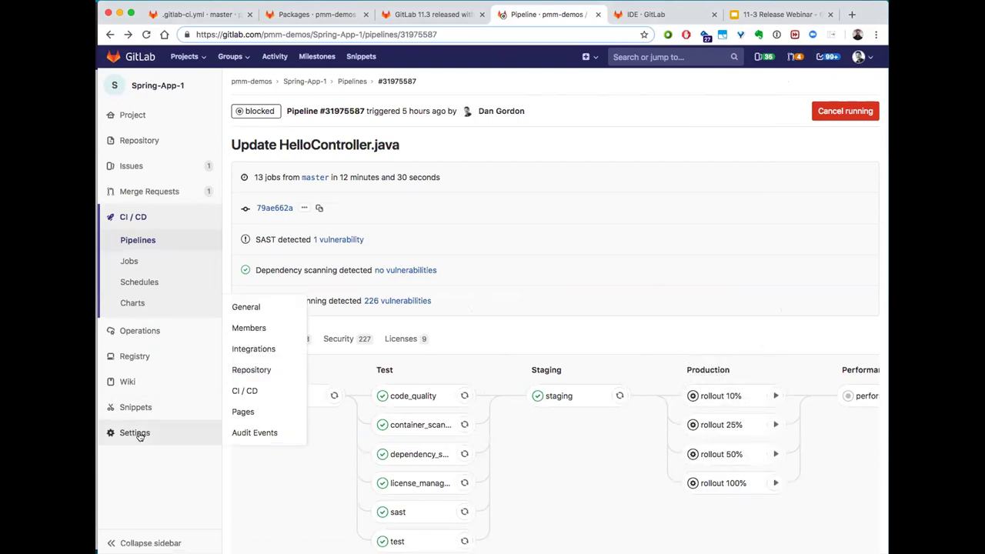
{"action": "left_click", "coordinate": [246, 391]}
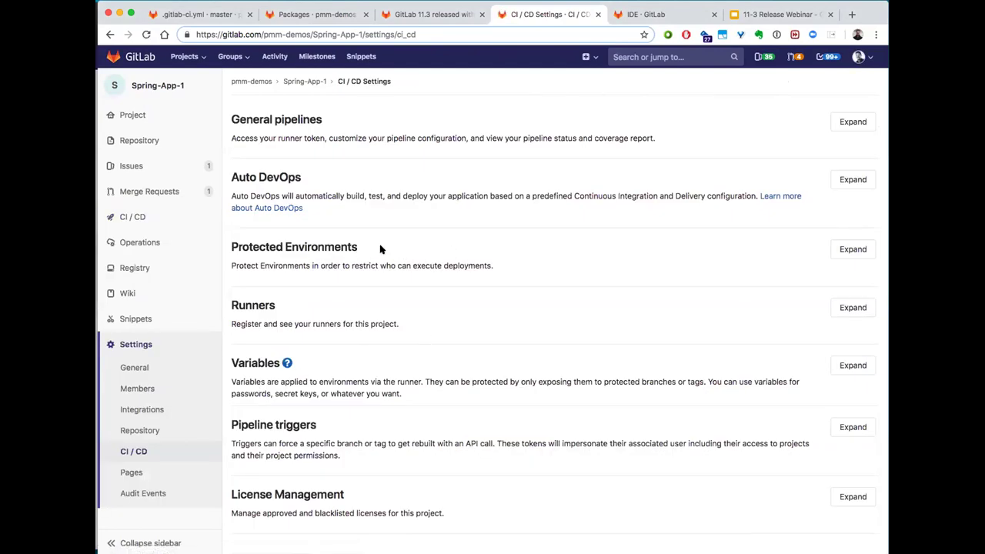
{"action": "left_click", "coordinate": [852, 249]}
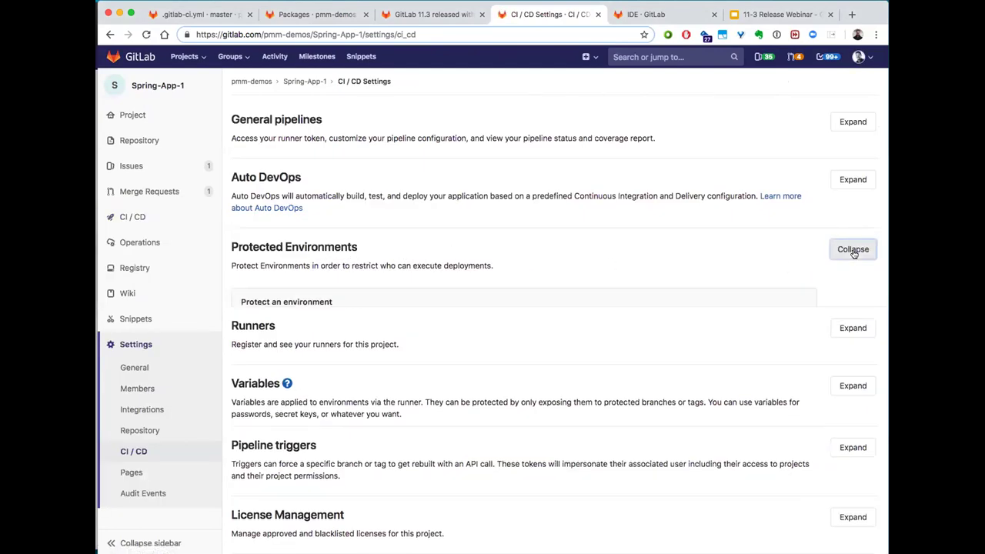
{"action": "left_click", "coordinate": [330, 351]}
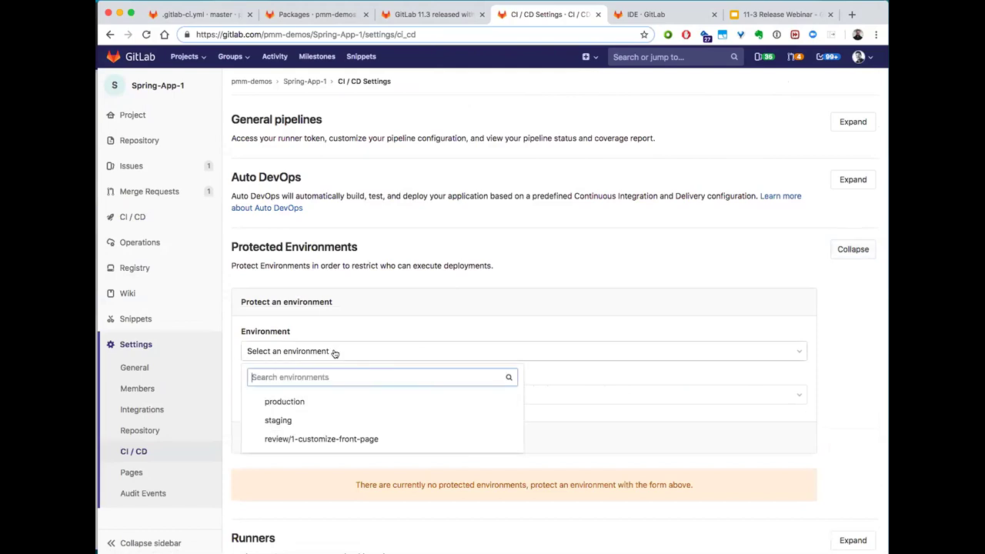
{"action": "left_click", "coordinate": [297, 402]}
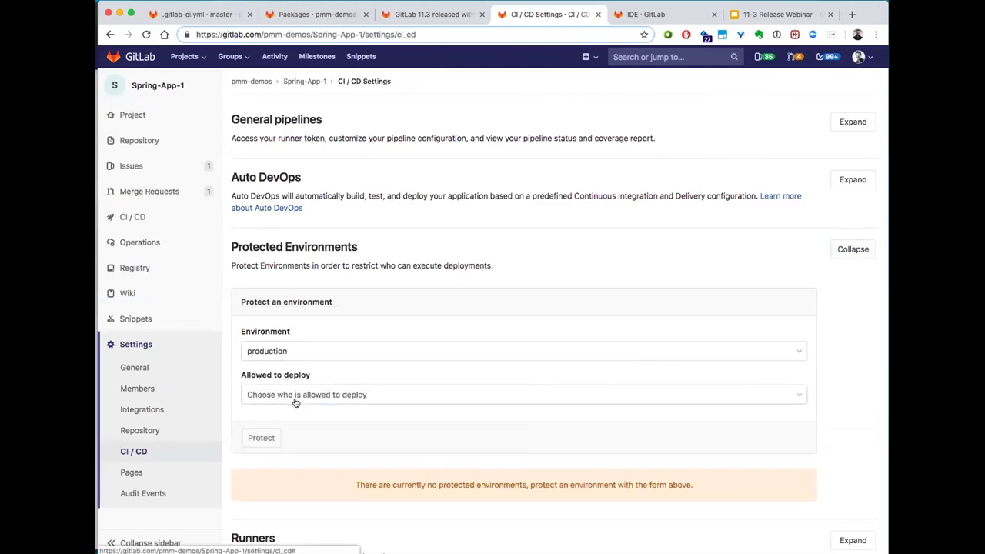
{"action": "left_click", "coordinate": [401, 394]}
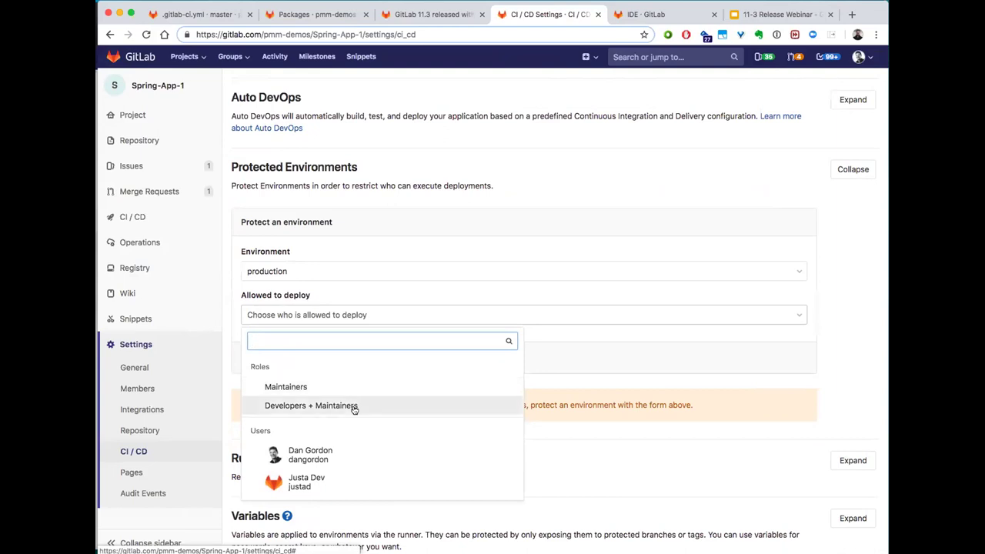
{"action": "left_click", "coordinate": [346, 459]}
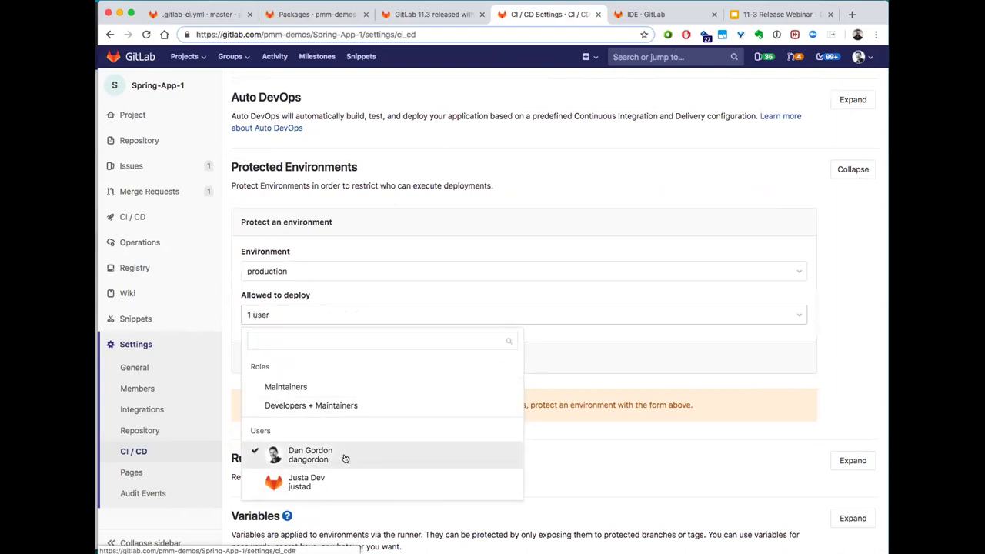
{"action": "left_click", "coordinate": [553, 320]}
{"action": "left_click", "coordinate": [269, 358]}
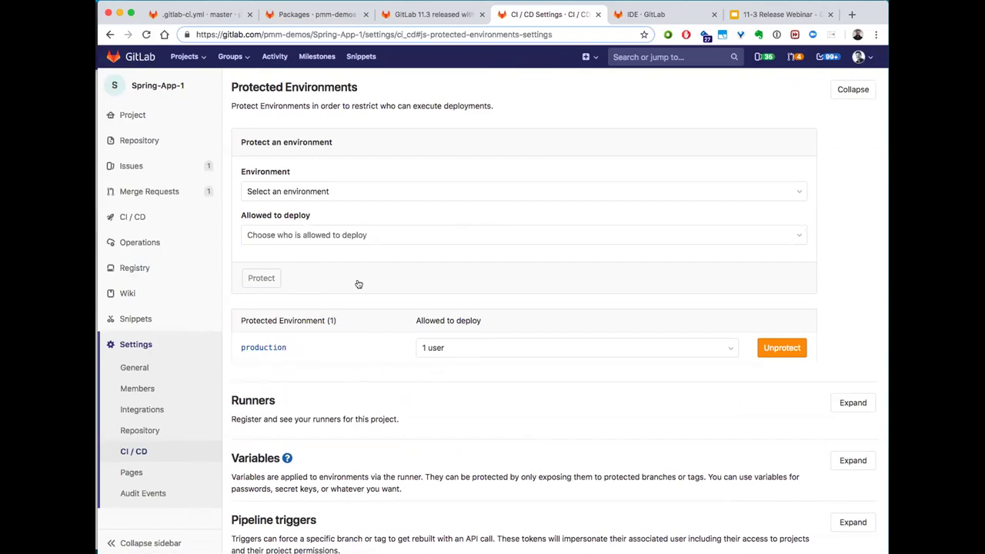
Return from the CI/CD settings to the previously viewed Spring-App-1 pipeline through the browser history
{"action": "mouse_move", "coordinate": [232, 117]}
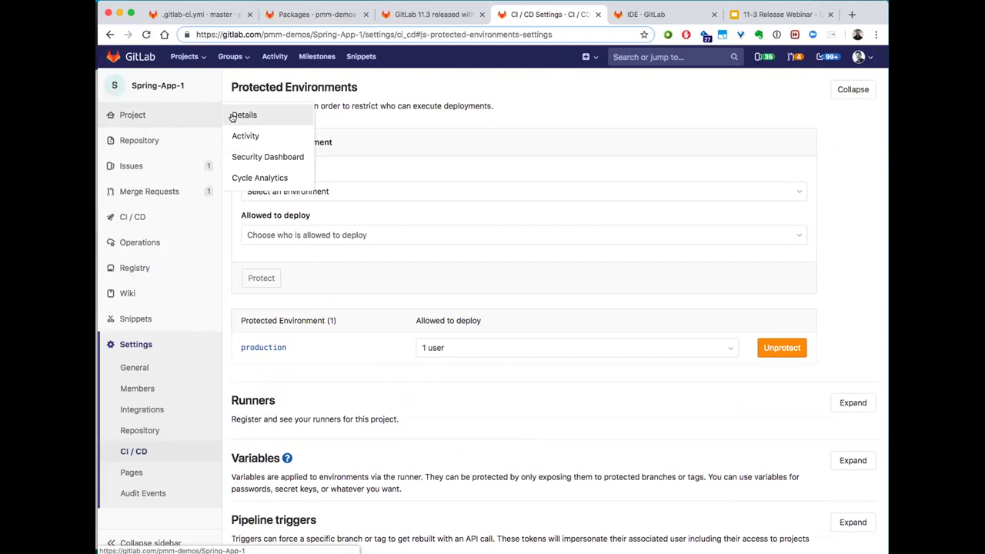
{"action": "right_click", "coordinate": [110, 33]}
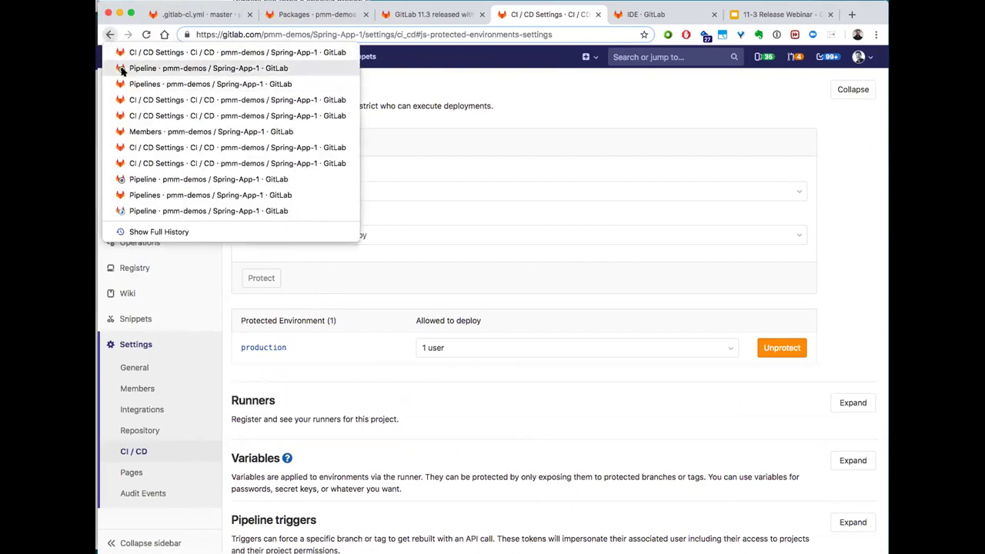
{"action": "left_click", "coordinate": [122, 68]}
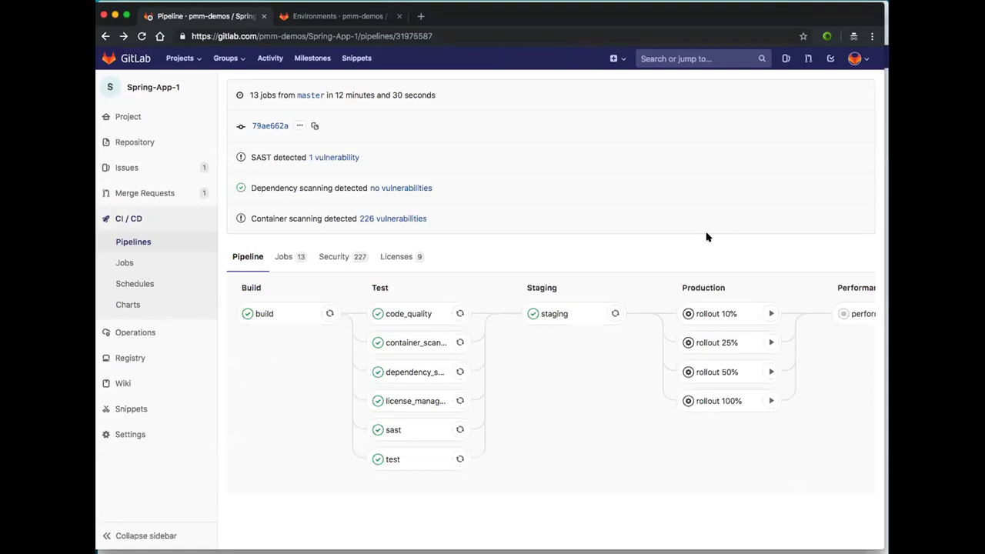
In the developer account's window, reload the pipeline and inspect the production jobs, opening rollout 100% and rollout 50%
{"action": "left_click", "coordinate": [854, 60]}
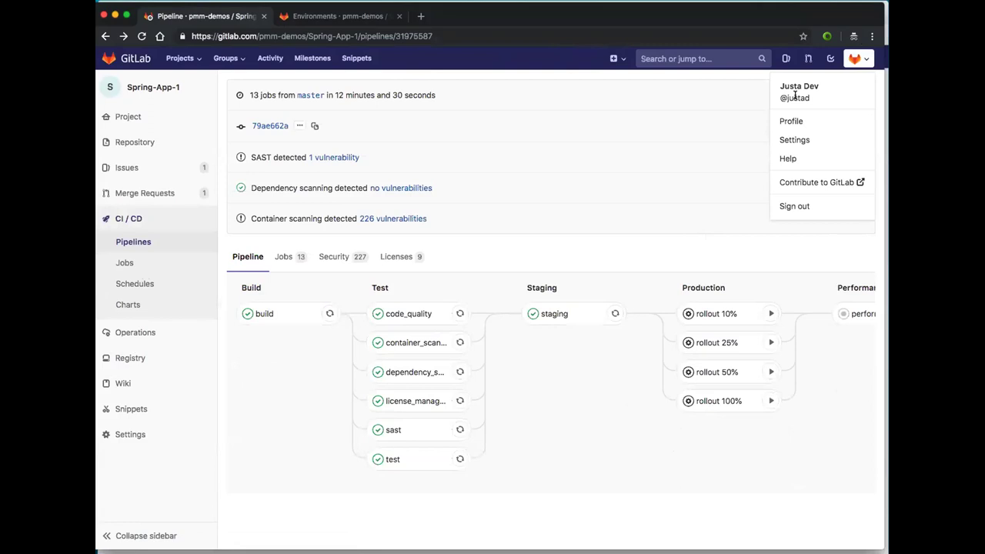
{"action": "left_click", "coordinate": [561, 113]}
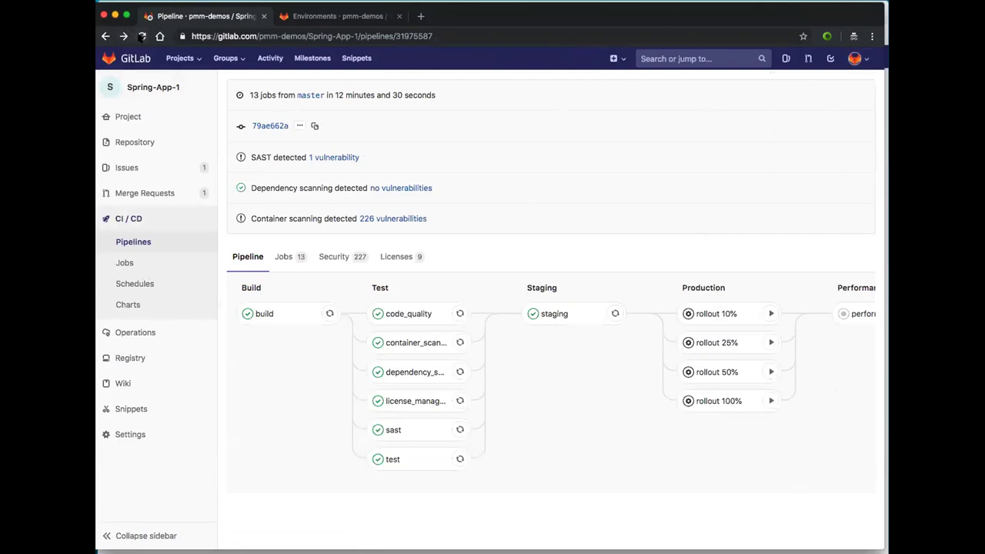
{"action": "left_click", "coordinate": [142, 36]}
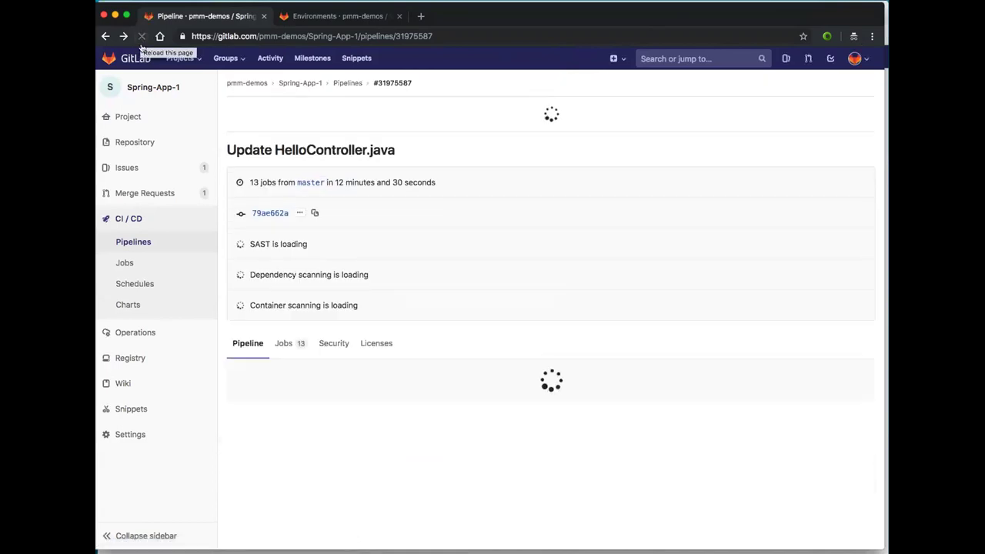
{"action": "scroll", "coordinate": [528, 321], "scroll_direction": "down", "scroll_amount": 2}
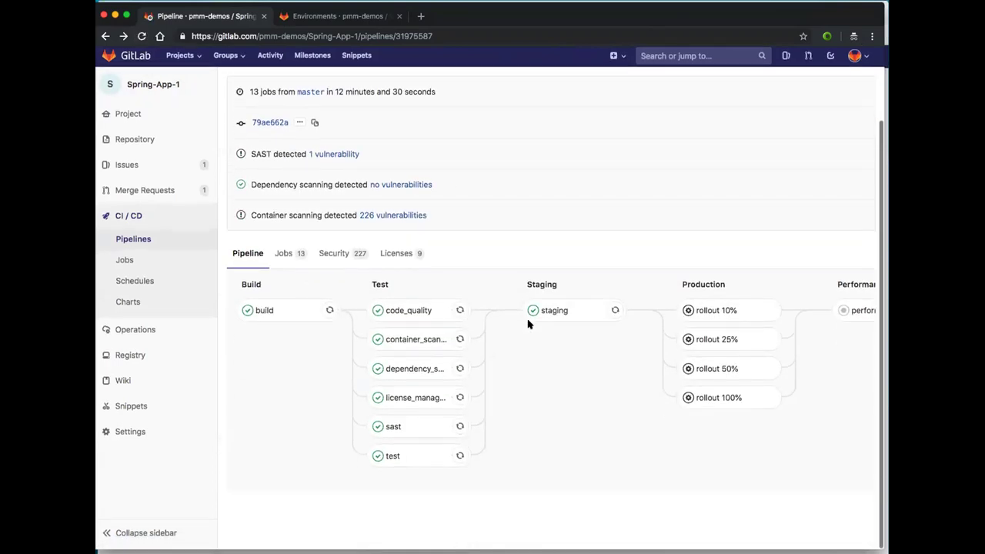
{"action": "left_click", "coordinate": [757, 408]}
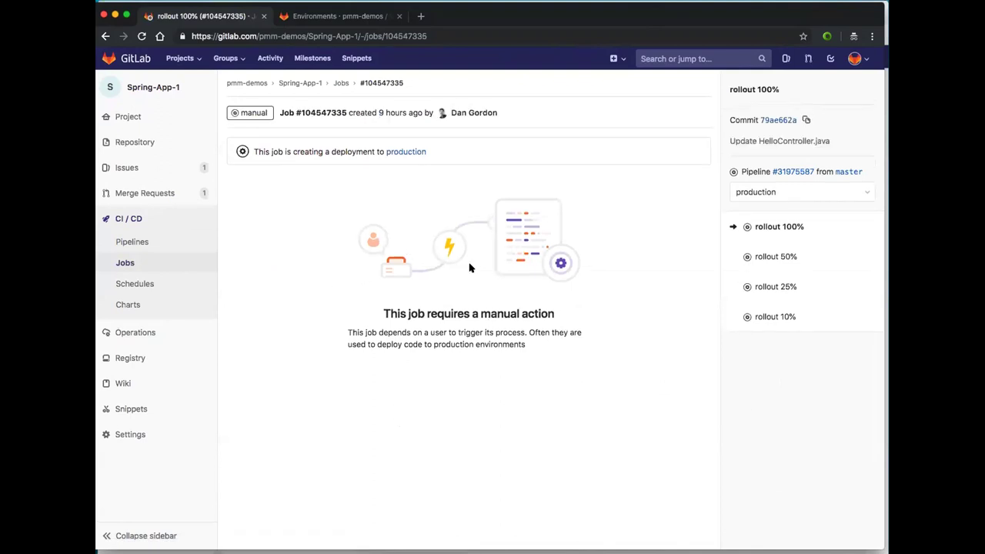
{"action": "left_click", "coordinate": [788, 262]}
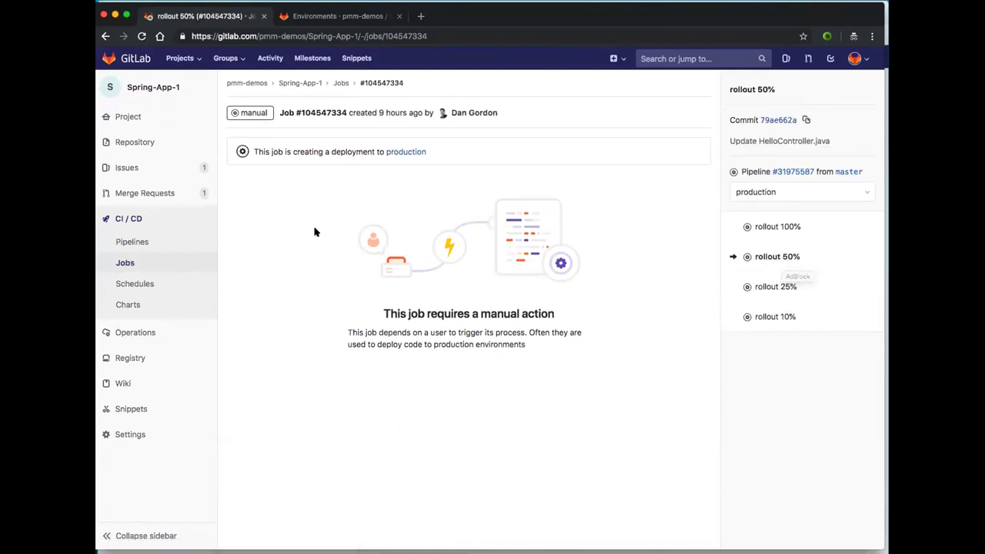
Open Spring-App-1's Environments page and try to deploy the staging build to production with Rollout 50%
{"action": "mouse_move", "coordinate": [161, 330]}
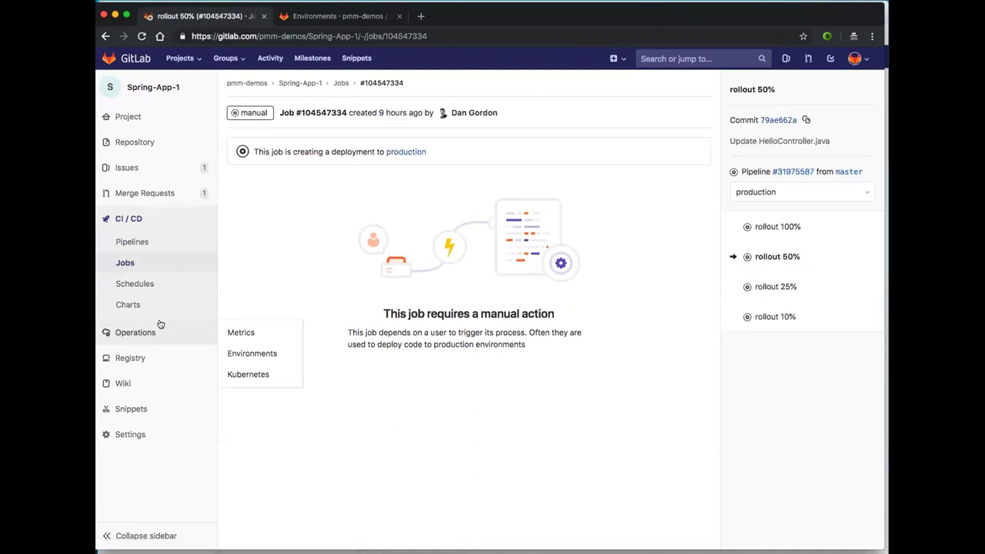
{"action": "left_click", "coordinate": [249, 353]}
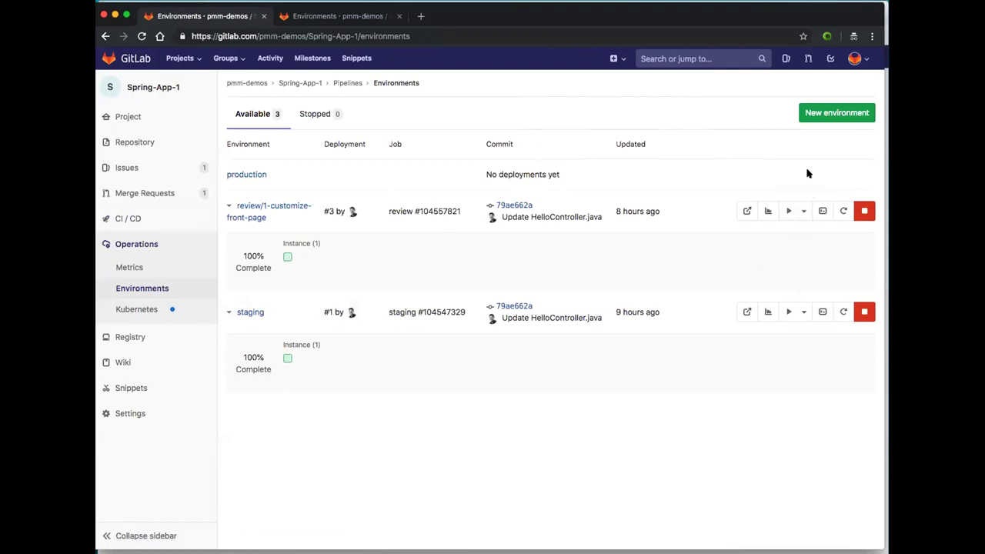
{"action": "left_click", "coordinate": [802, 314]}
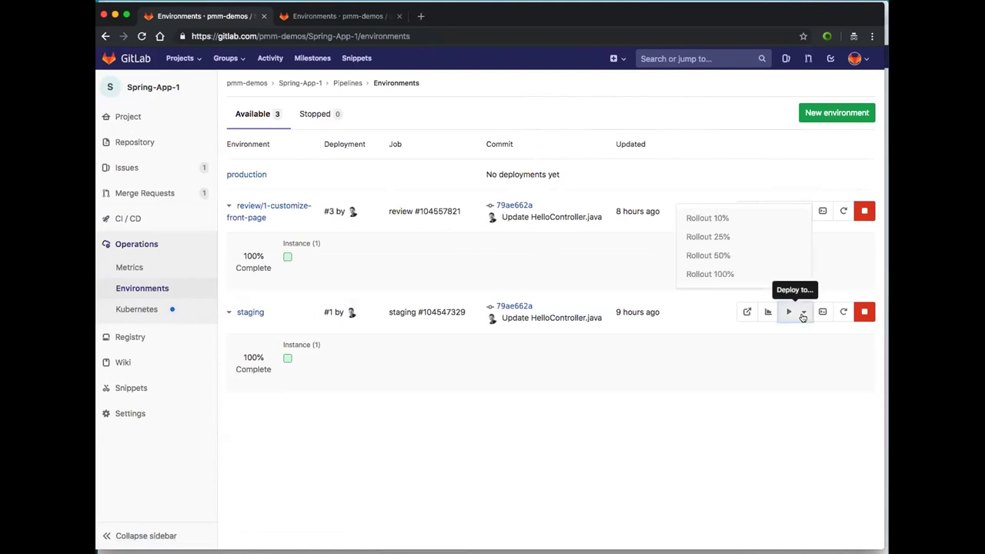
{"action": "left_click", "coordinate": [716, 254]}
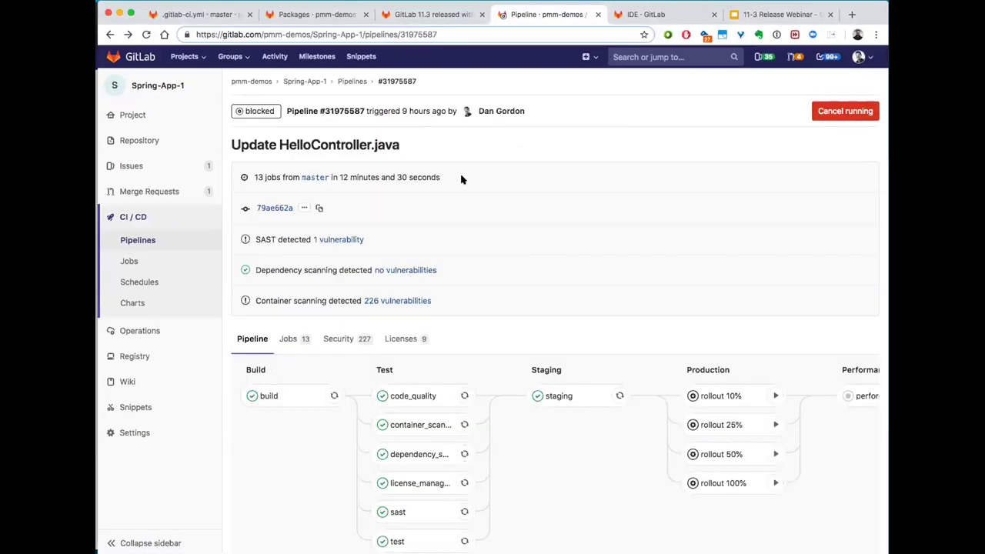
Switch back to the permitted deployer's window and check the signed-in account on the pipeline page
{"action": "left_click", "coordinate": [860, 58]}
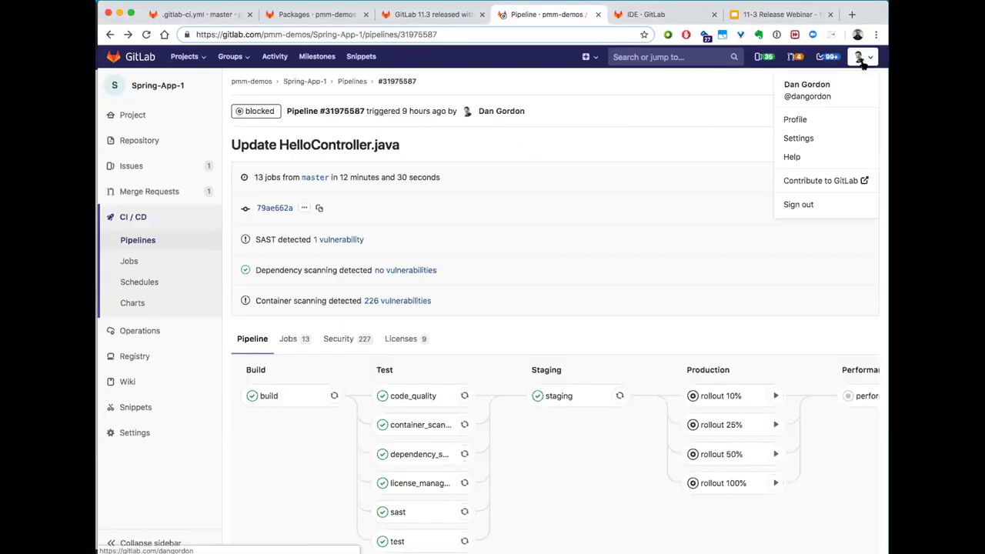
{"action": "left_click", "coordinate": [599, 223]}
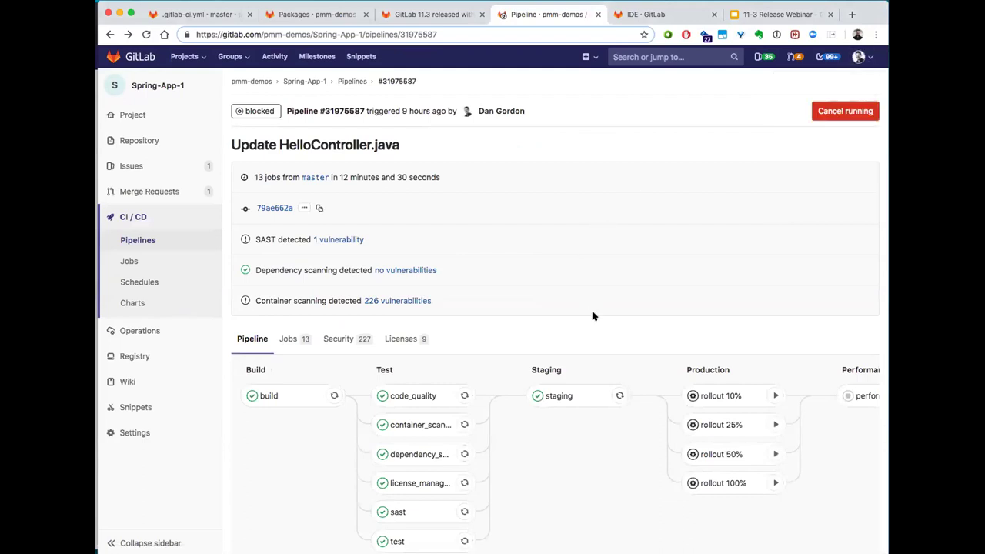
Open Spring-App-1's Environments page and deploy the staging build to production with Rollout 25%
{"action": "mouse_move", "coordinate": [182, 325]}
{"action": "left_click", "coordinate": [257, 351]}
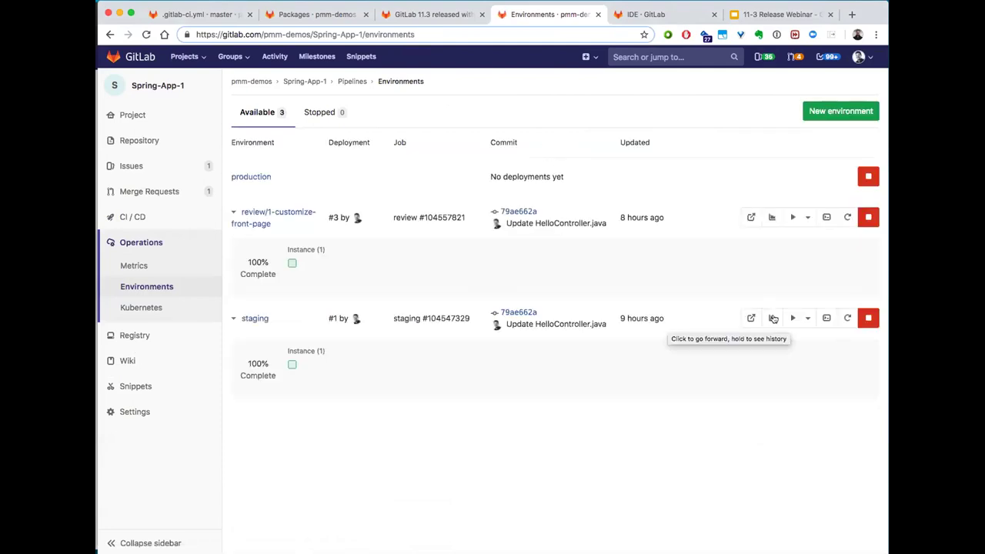
{"action": "left_click", "coordinate": [800, 319]}
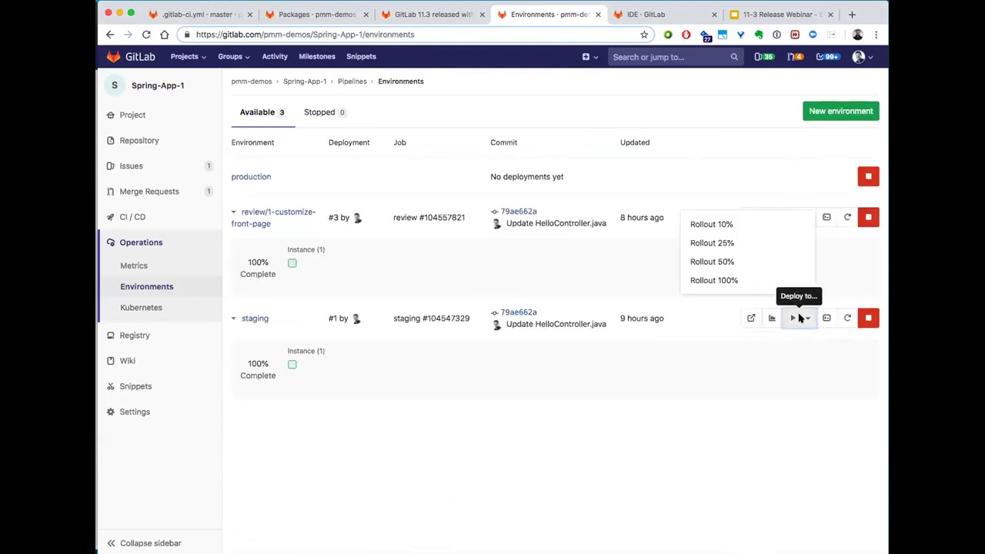
{"action": "left_click", "coordinate": [732, 244]}
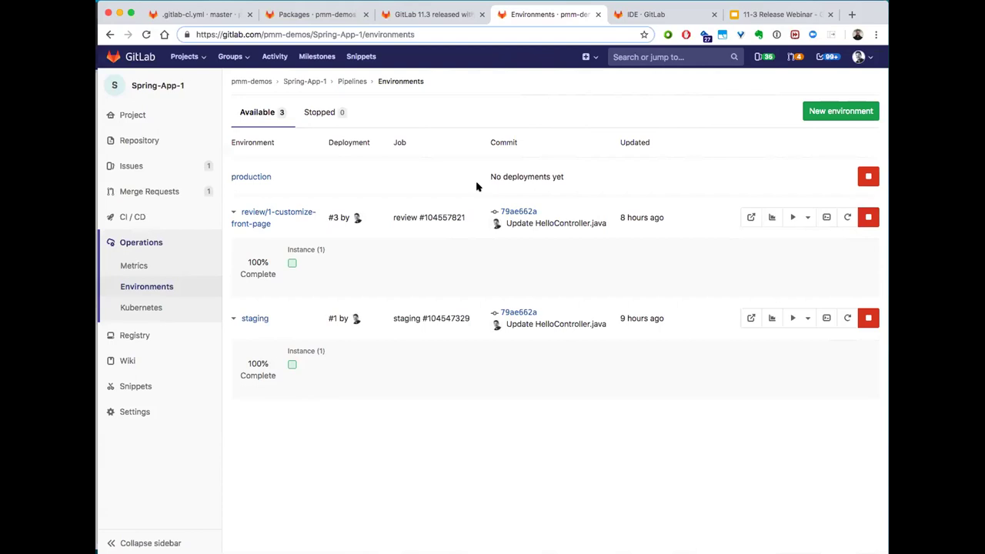
Switch to the Spring-App Web IDE and leave it for the project's details page, discarding the uncommitted changes
{"action": "left_click", "coordinate": [633, 15]}
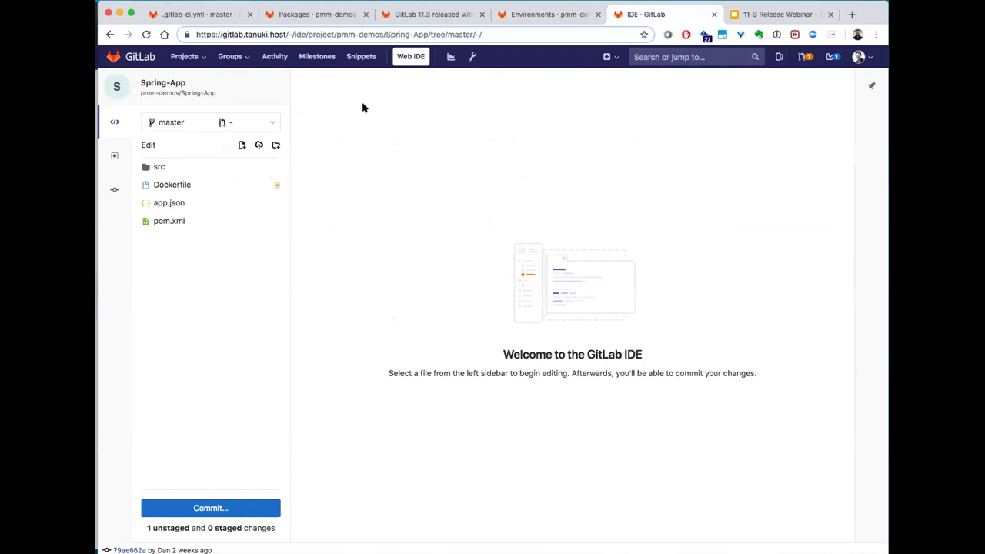
{"action": "left_click", "coordinate": [186, 100]}
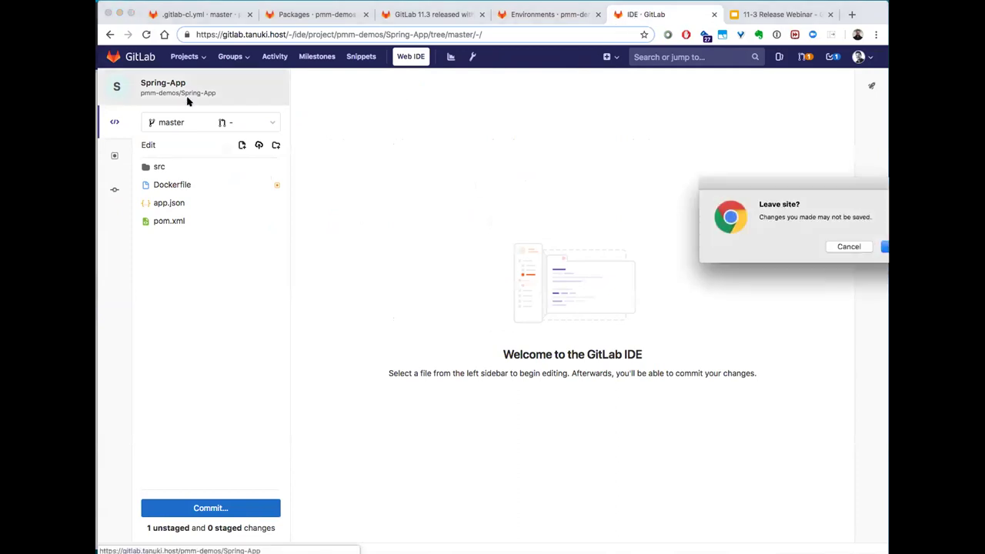
{"action": "key", "text": "Return"}
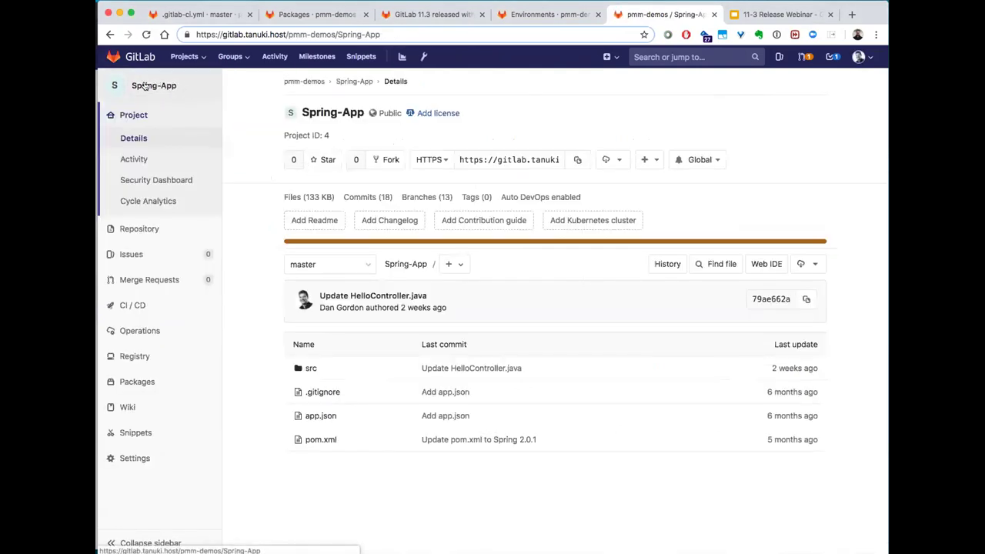
{"action": "left_click", "coordinate": [143, 116]}
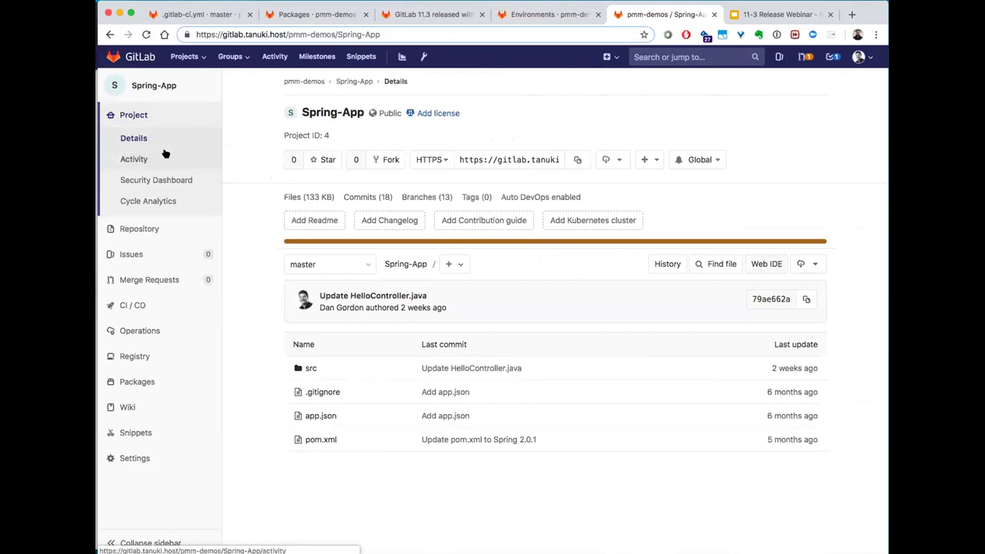
Open Spring-App's repository files on master, view .gitignore and return to the file list
{"action": "mouse_move", "coordinate": [177, 228]}
{"action": "left_click", "coordinate": [270, 236]}
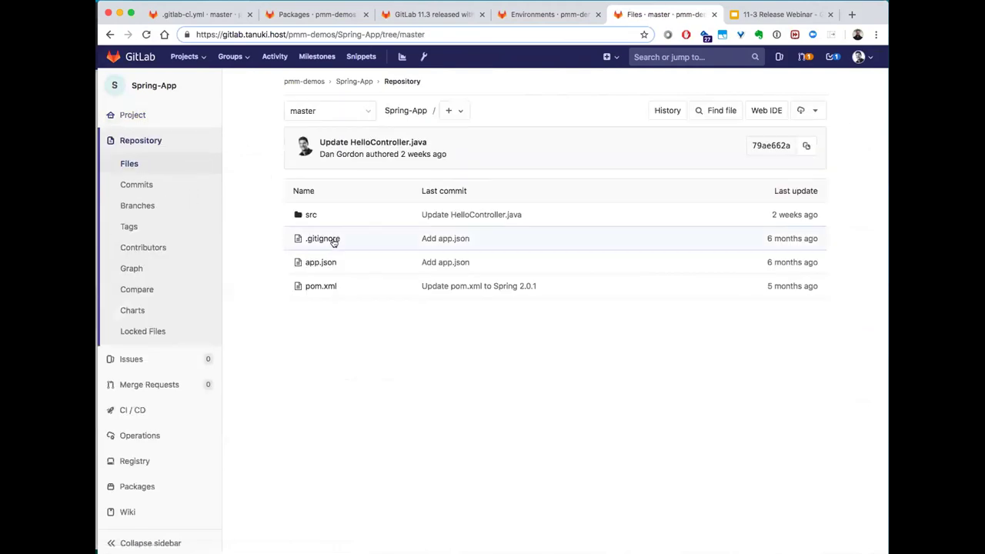
{"action": "left_click", "coordinate": [325, 238]}
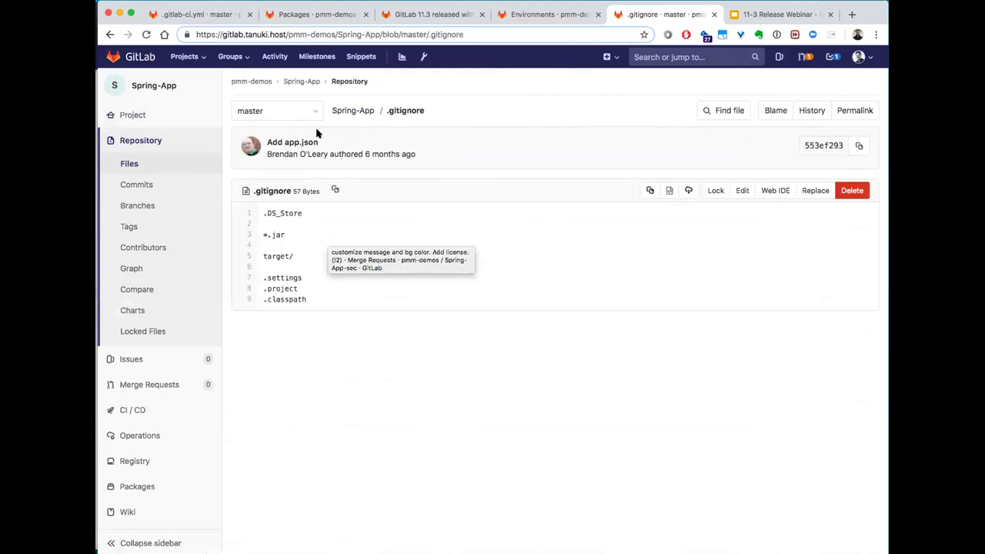
{"action": "left_click", "coordinate": [110, 34]}
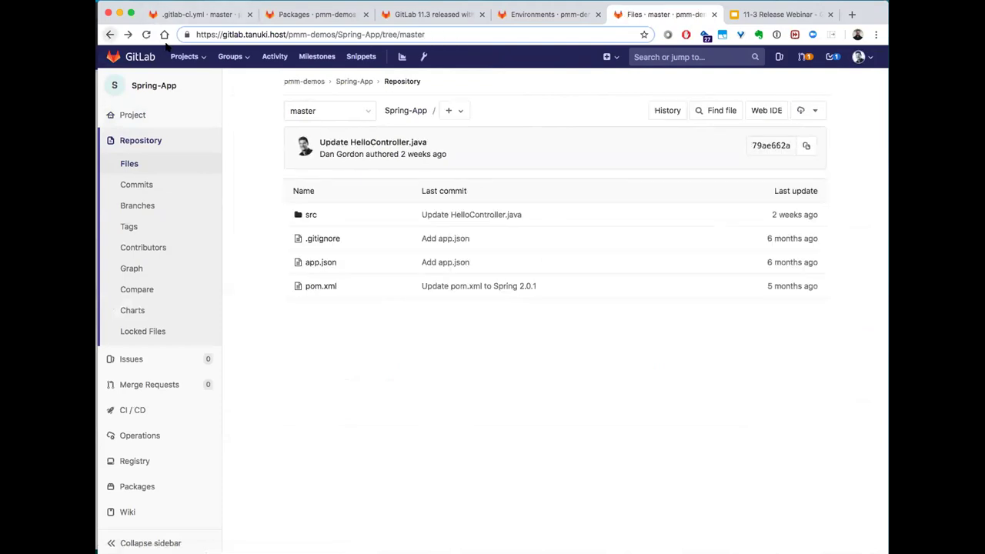
View pom.xml, open it in the single-file editor and cancel the edit without committing
{"action": "left_click", "coordinate": [321, 286]}
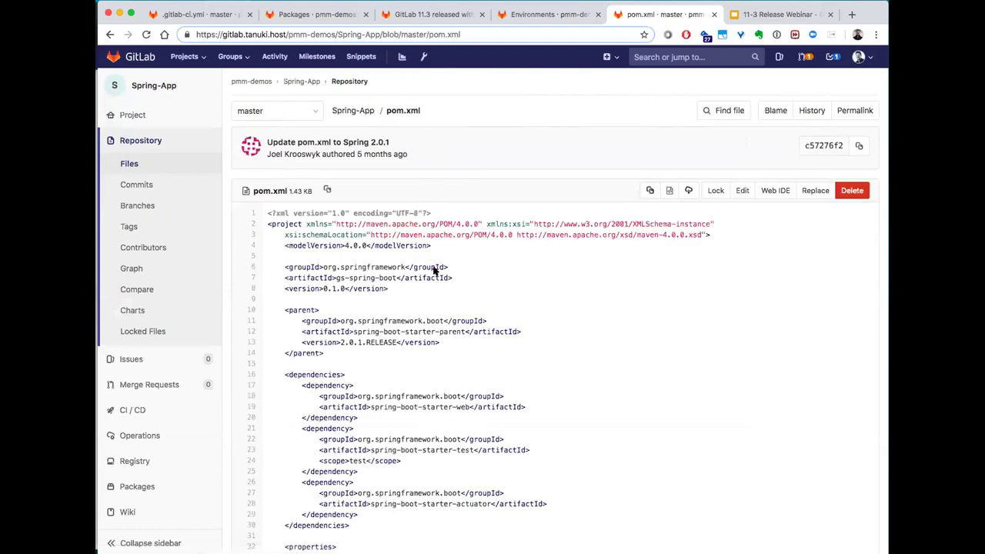
{"action": "left_click", "coordinate": [741, 192]}
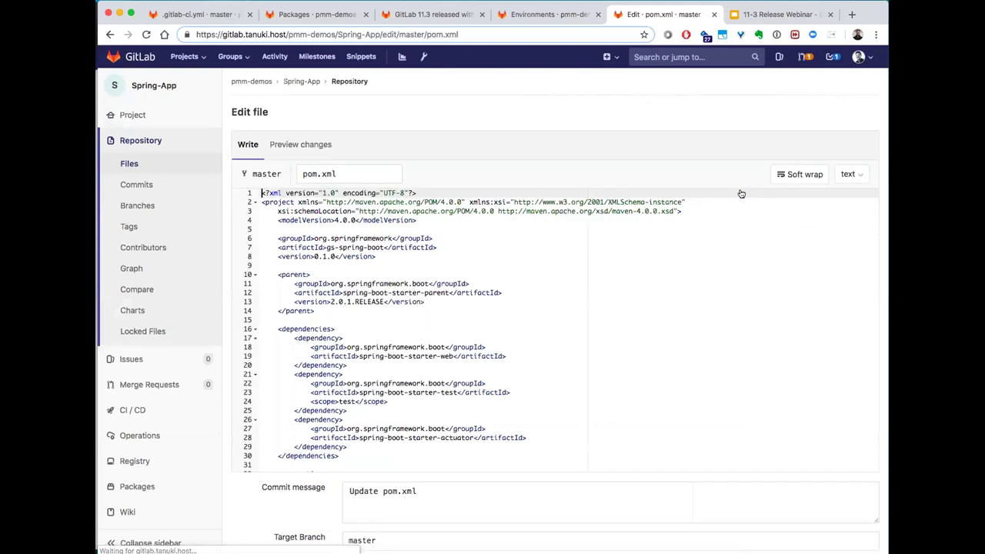
{"action": "scroll", "coordinate": [258, 531], "scroll_direction": "down", "scroll_amount": 3}
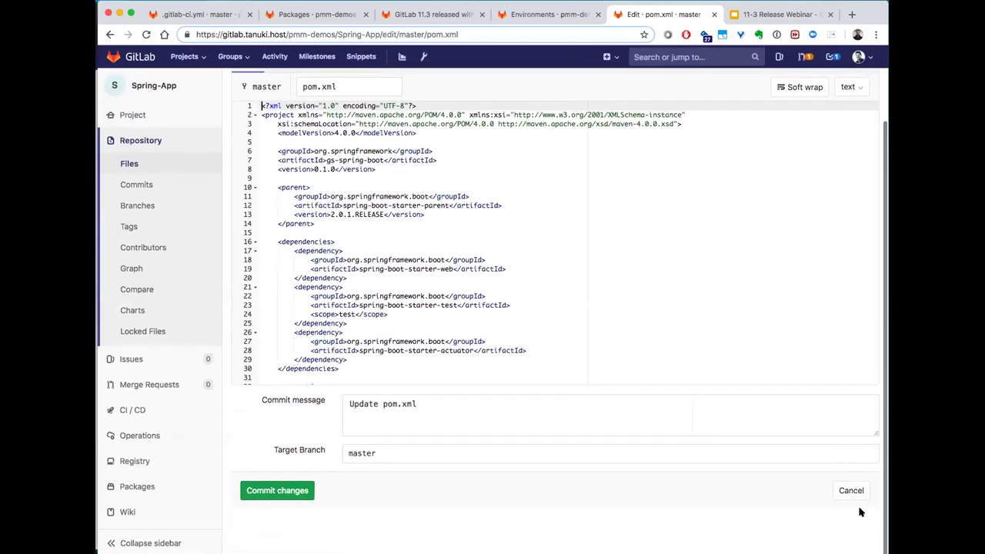
{"action": "left_click", "coordinate": [851, 491]}
{"action": "left_click", "coordinate": [600, 108]}
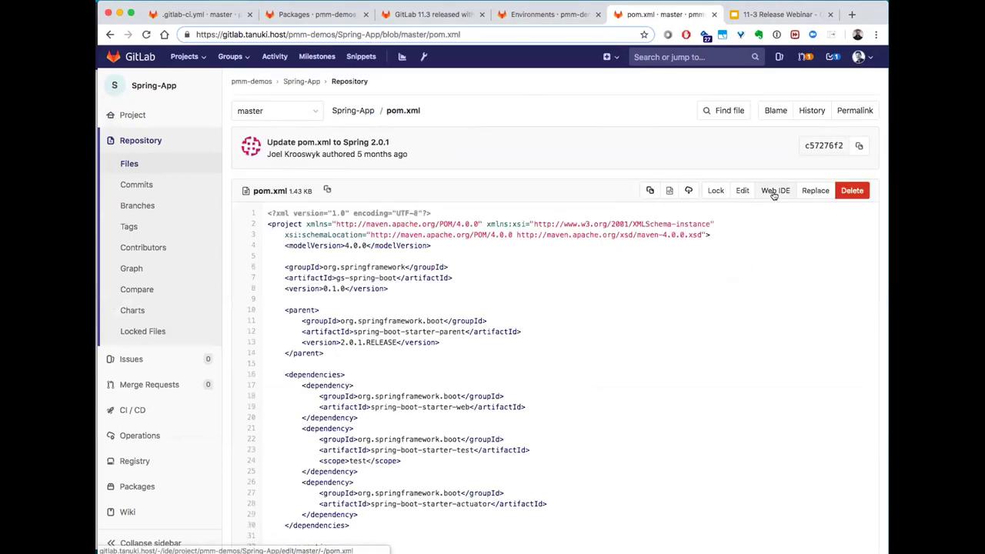
Open pom.xml in the Web IDE, close the file and briefly check the IDE's pipelines view
{"action": "left_click", "coordinate": [774, 191]}
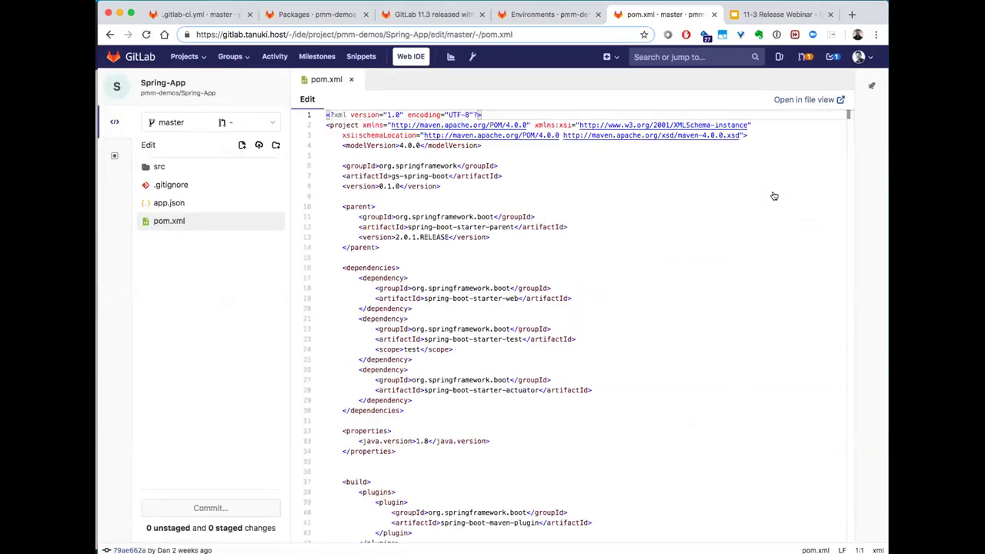
{"action": "left_click", "coordinate": [351, 80]}
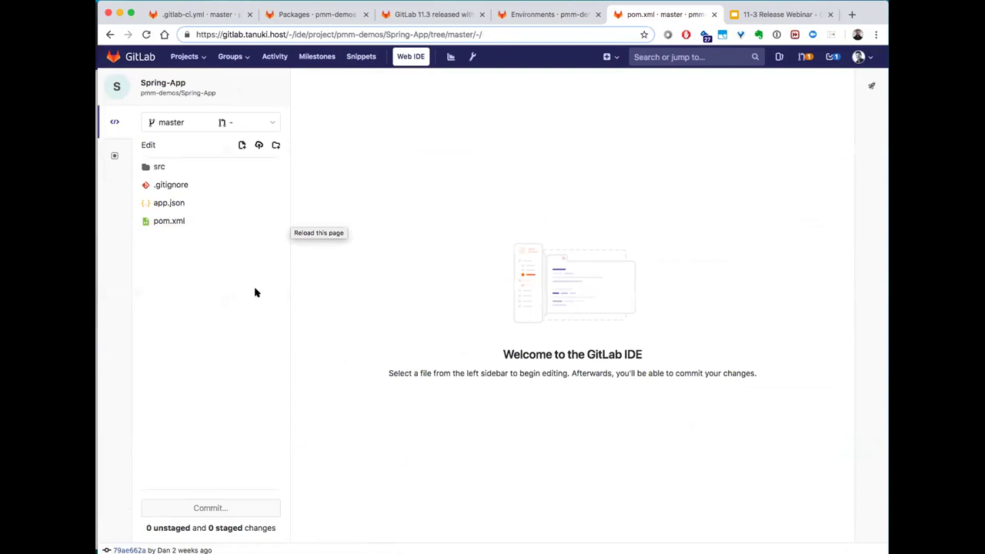
{"action": "left_click", "coordinate": [870, 86]}
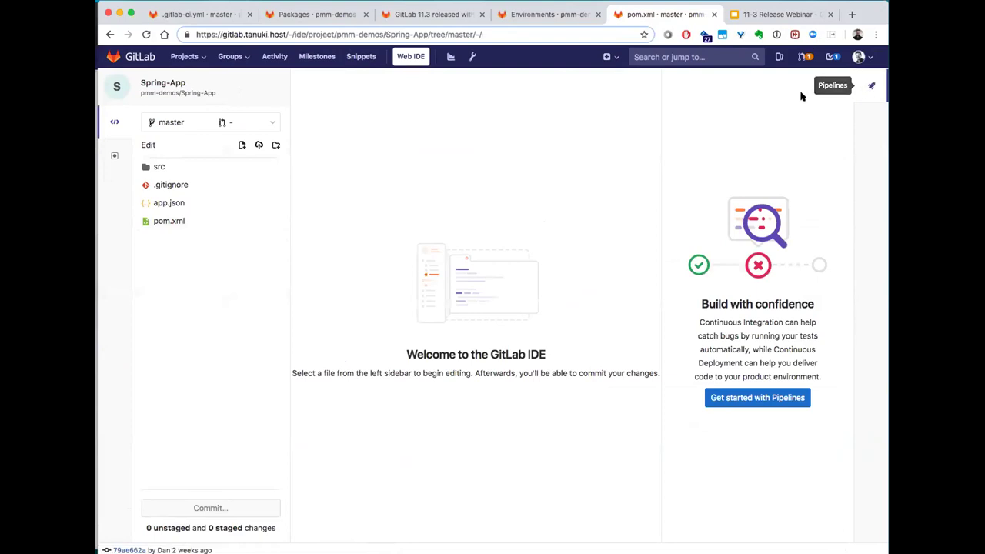
{"action": "left_click", "coordinate": [871, 89]}
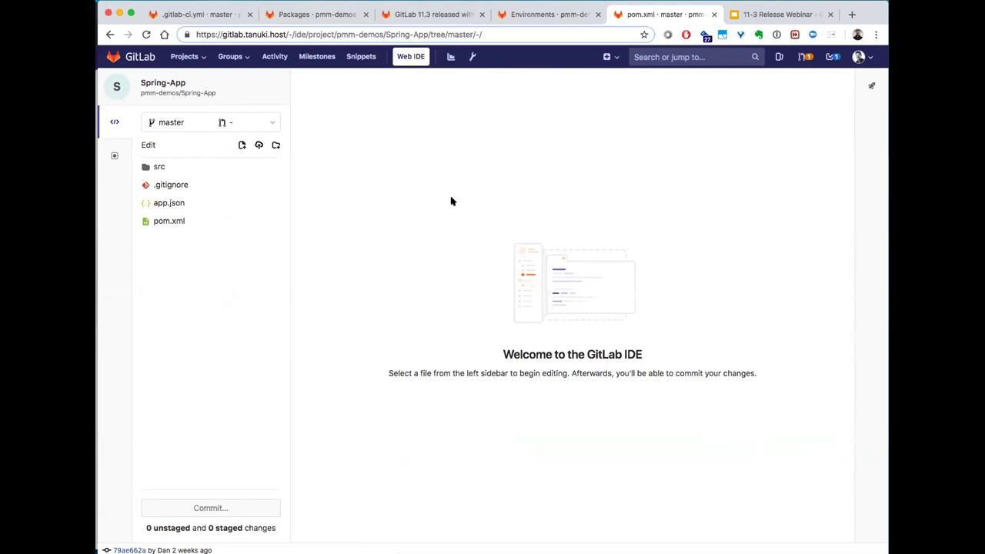
Create a new file in the Web IDE using the suggested LICENSE name
{"action": "mouse_move", "coordinate": [264, 192]}
{"action": "left_click", "coordinate": [242, 146]}
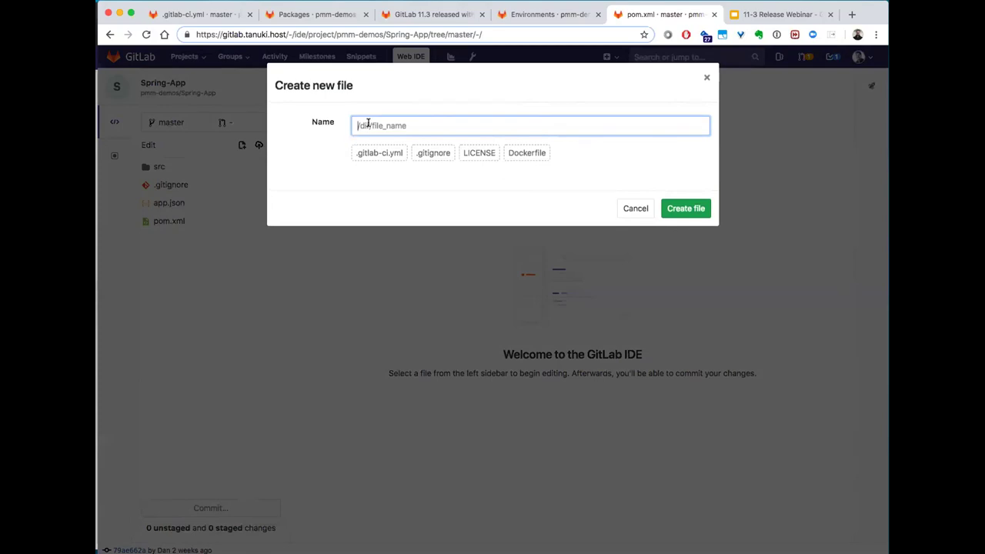
{"action": "type", "text": "LICENSE"}
{"action": "left_click", "coordinate": [484, 160]}
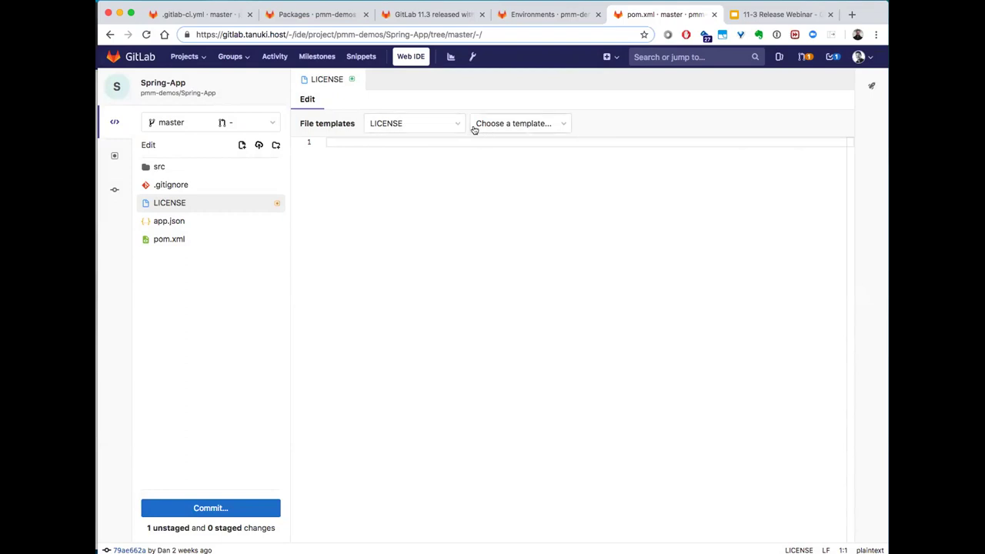
Browse the license templates and apply GNU Lesser General Public License v3.0 to the LICENSE file
{"action": "left_click", "coordinate": [548, 125]}
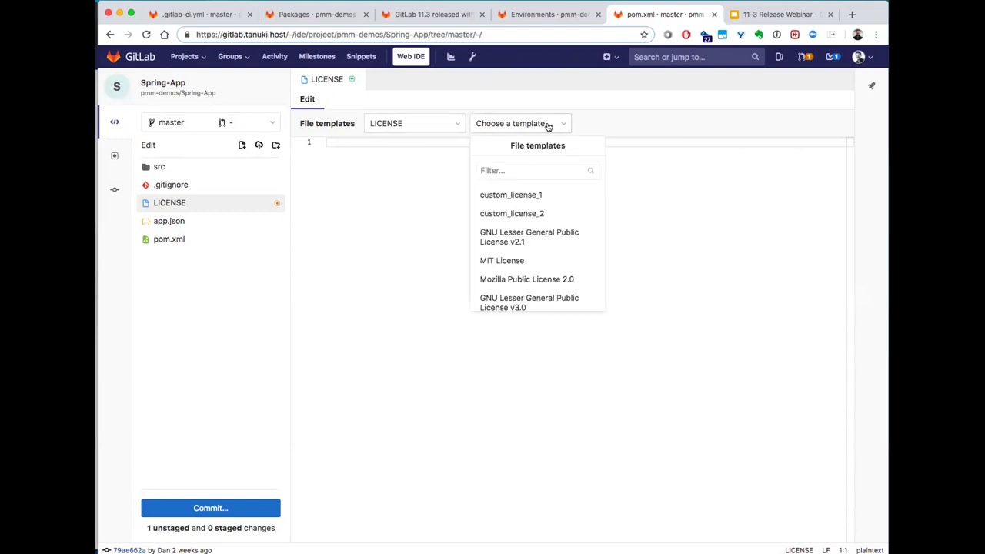
{"action": "scroll", "coordinate": [543, 208], "scroll_direction": "down", "scroll_amount": 2}
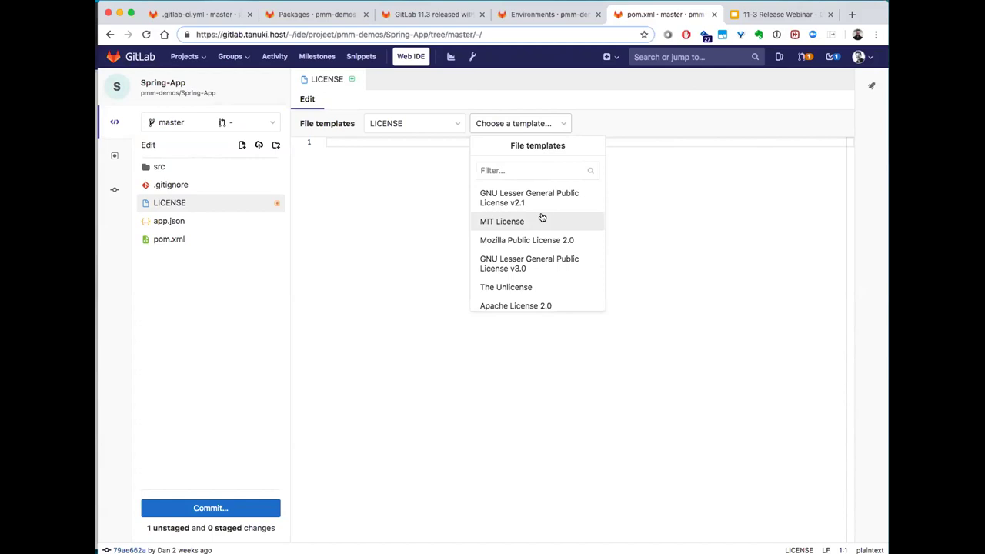
{"action": "scroll", "coordinate": [540, 216], "scroll_direction": "down", "scroll_amount": 2}
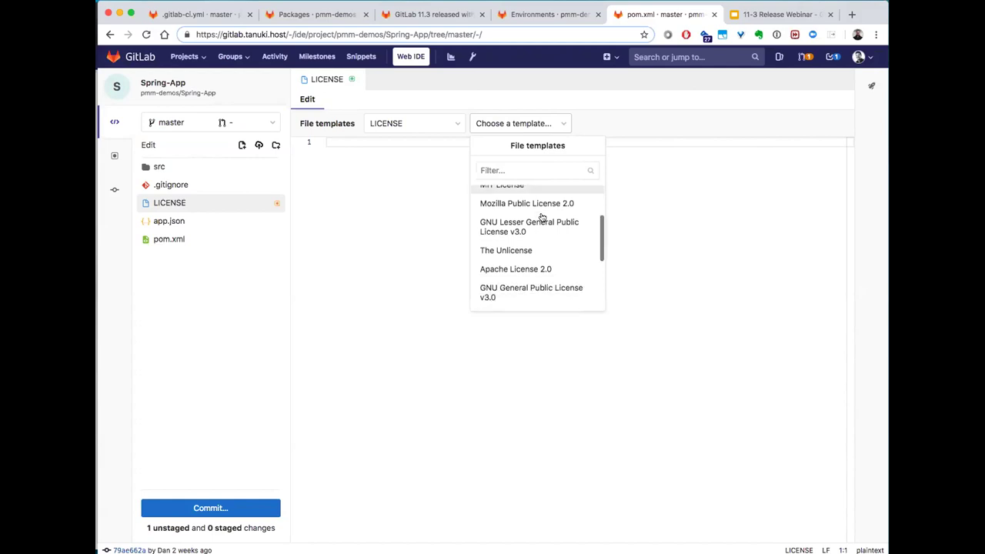
{"action": "left_click", "coordinate": [540, 217]}
{"action": "scroll", "coordinate": [543, 214], "scroll_direction": "down", "scroll_amount": 3}
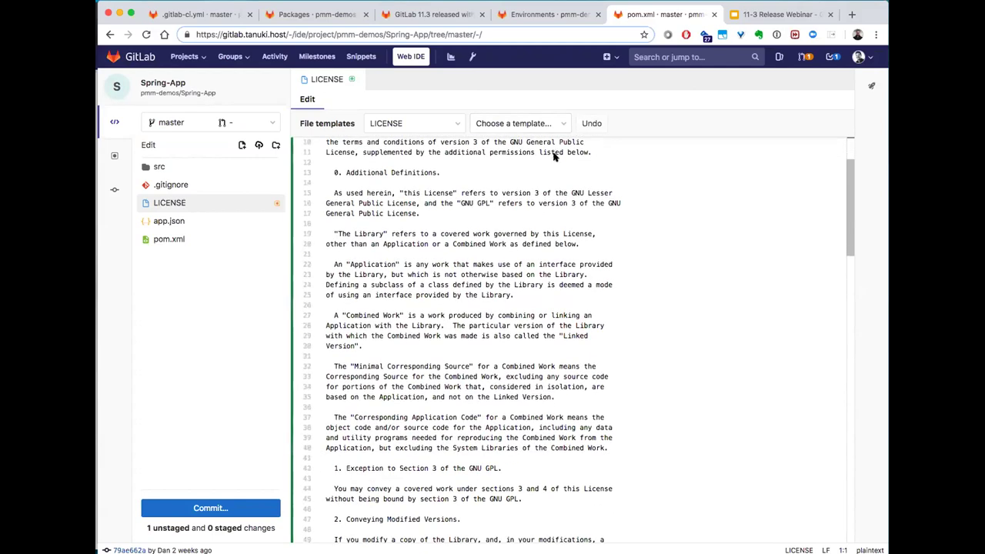
Replace the LICENSE contents with the GNU Affero General Public License v3.0 template
{"action": "left_click", "coordinate": [556, 124]}
{"action": "scroll", "coordinate": [541, 250], "scroll_direction": "down", "scroll_amount": 5}
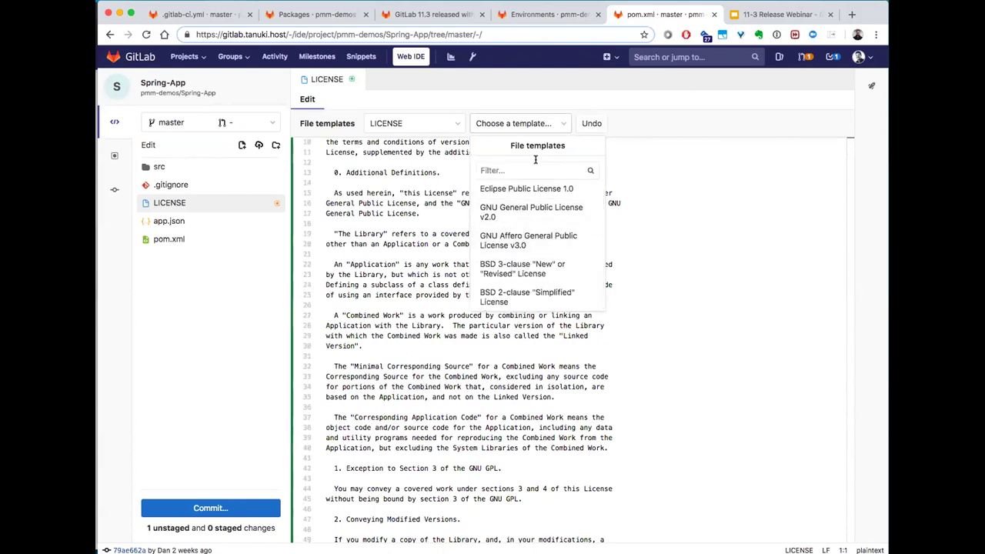
{"action": "left_click", "coordinate": [530, 240]}
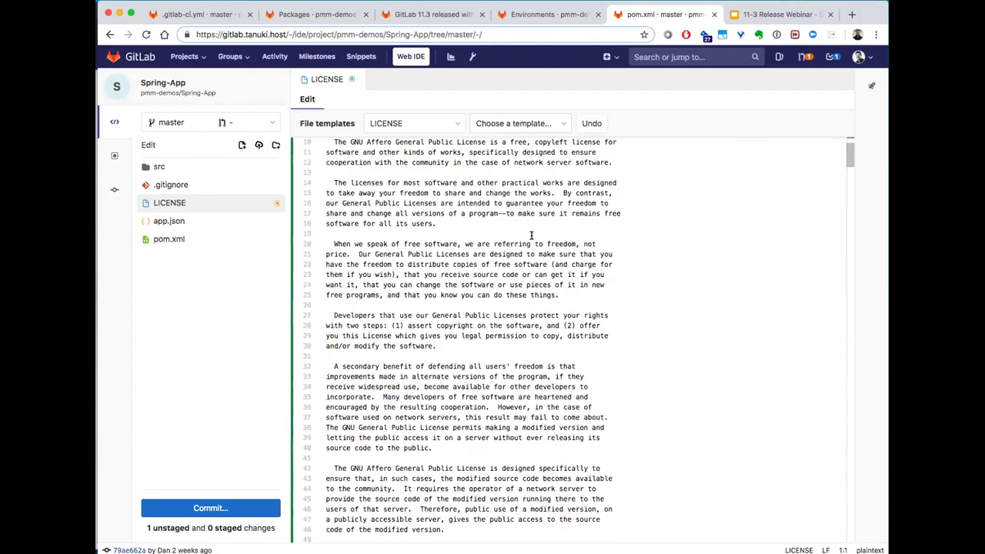
{"action": "scroll", "coordinate": [531, 236], "scroll_direction": "up", "scroll_amount": 3}
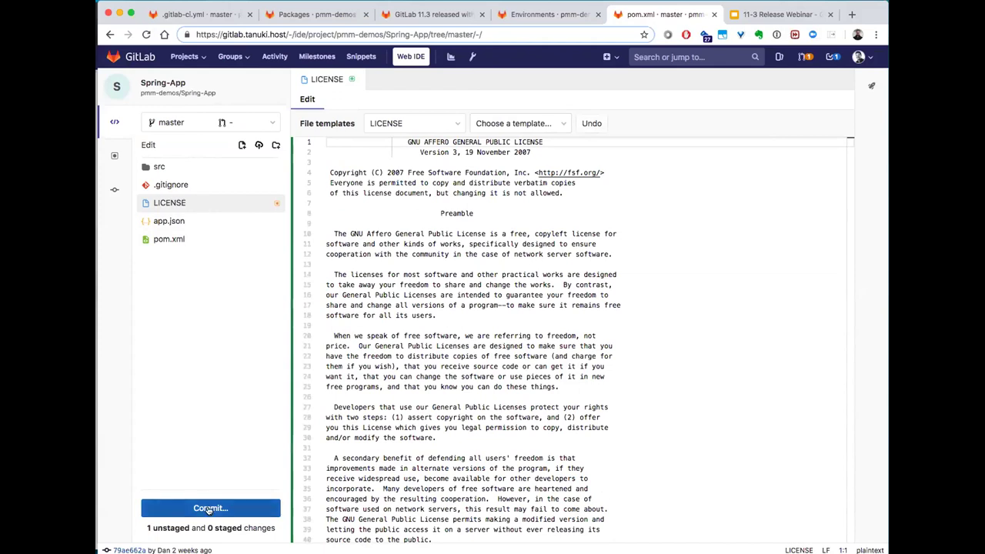
Change the new file's template type to .gitlab-ci.yml and apply the Auto-DevOps template
{"action": "left_click", "coordinate": [450, 125]}
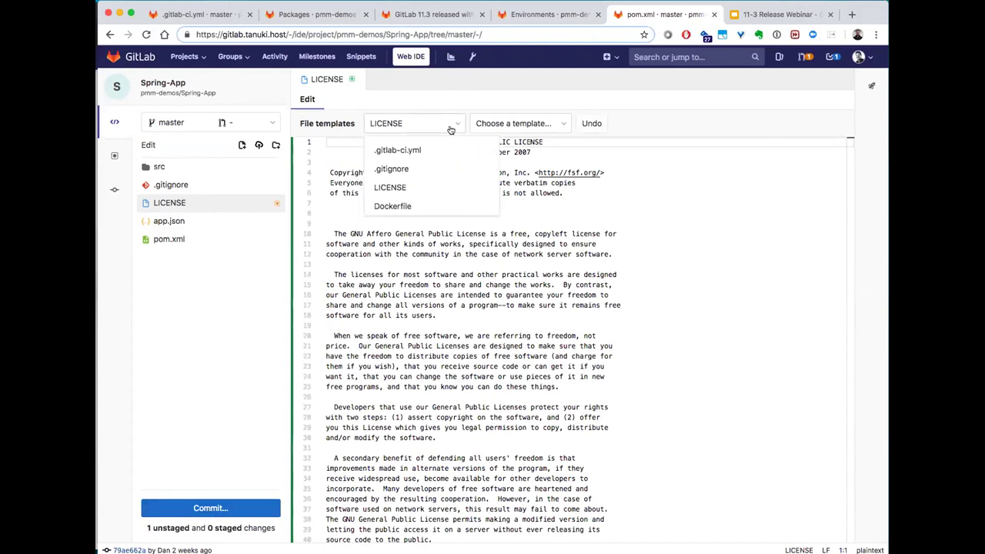
{"action": "left_click", "coordinate": [416, 148]}
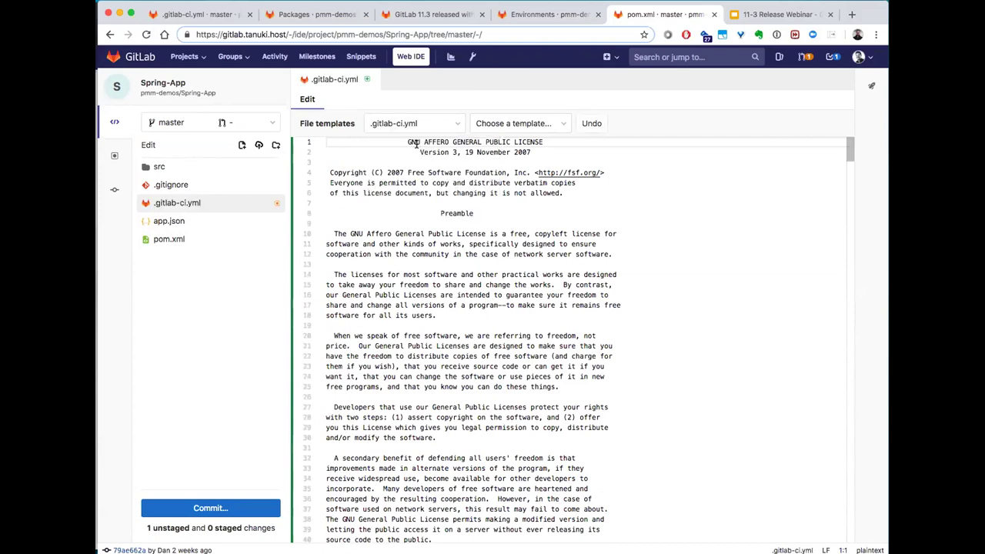
{"action": "left_click", "coordinate": [498, 125]}
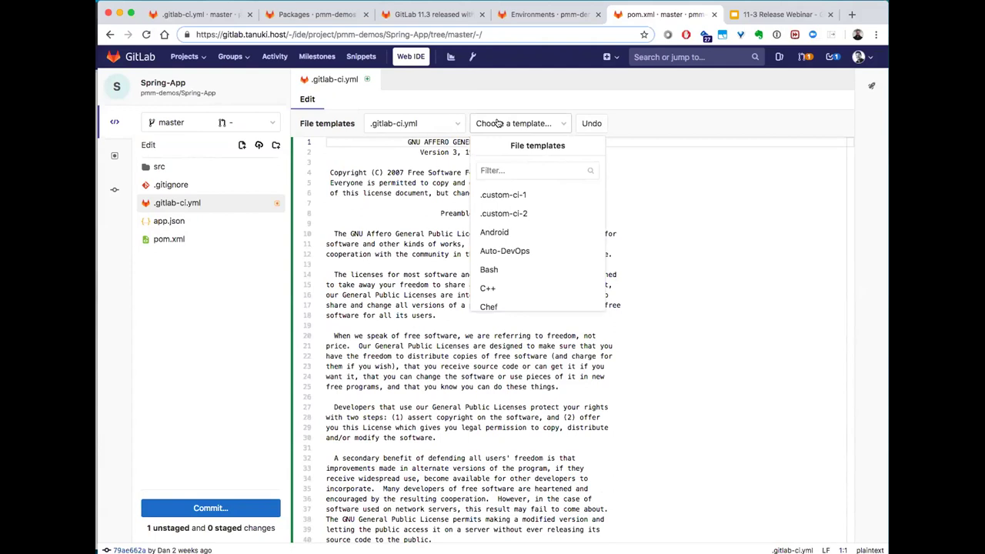
{"action": "scroll", "coordinate": [527, 228], "scroll_direction": "down", "scroll_amount": 2}
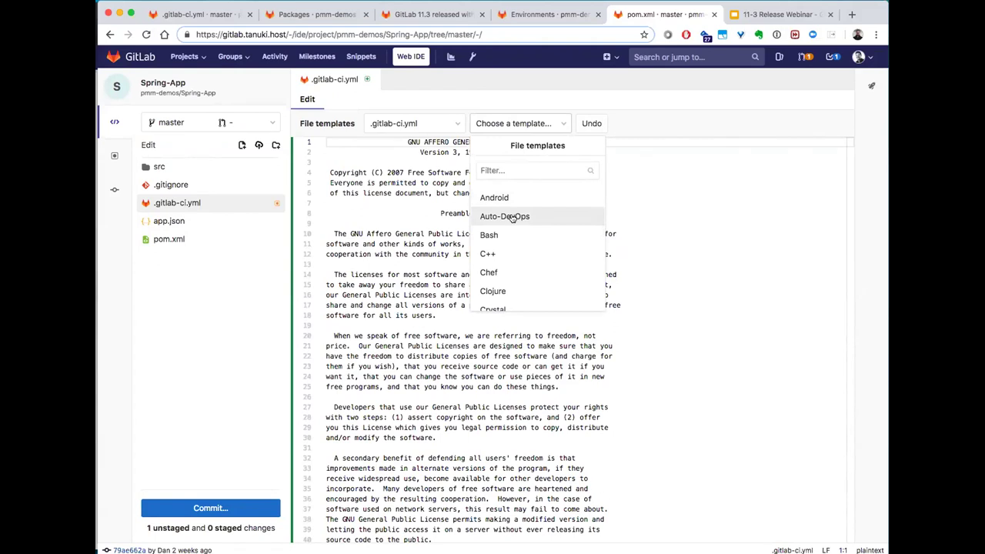
{"action": "left_click", "coordinate": [512, 218]}
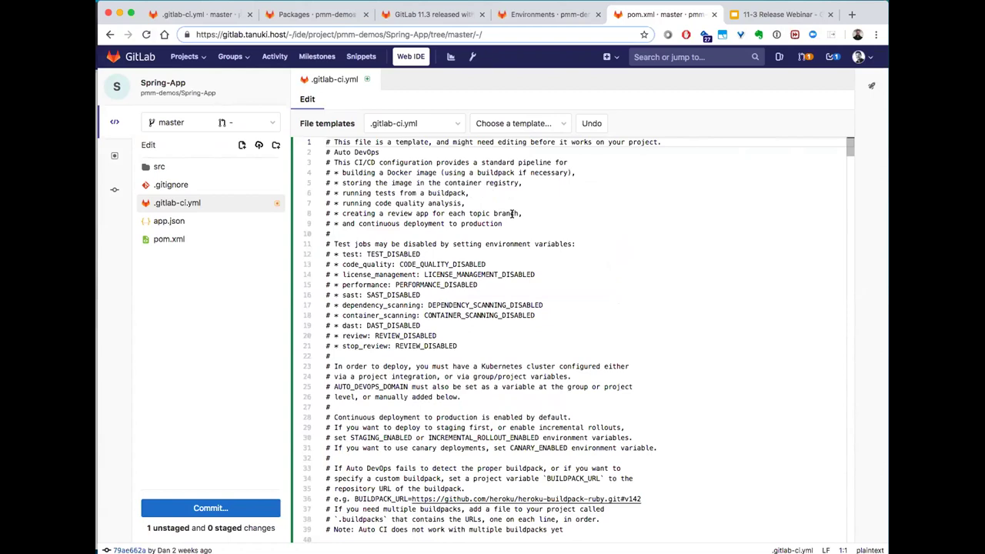
Read through the applied Auto-DevOps template, from its introductory comments and variables to the stages and job definitions
{"action": "scroll", "coordinate": [514, 231], "scroll_direction": "down", "scroll_amount": 8}
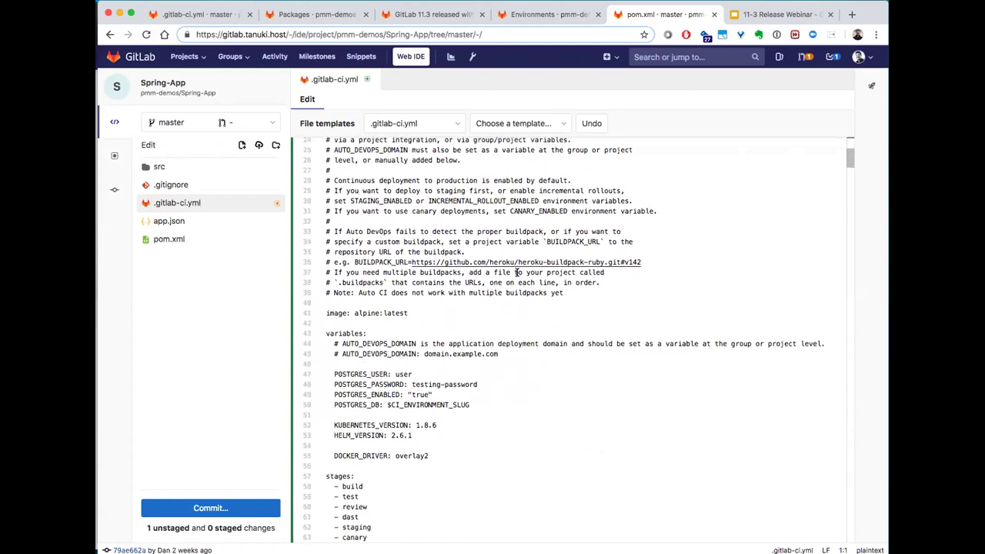
{"action": "scroll", "coordinate": [517, 272], "scroll_direction": "down", "scroll_amount": 1}
{"action": "scroll", "coordinate": [517, 273], "scroll_direction": "down", "scroll_amount": 6}
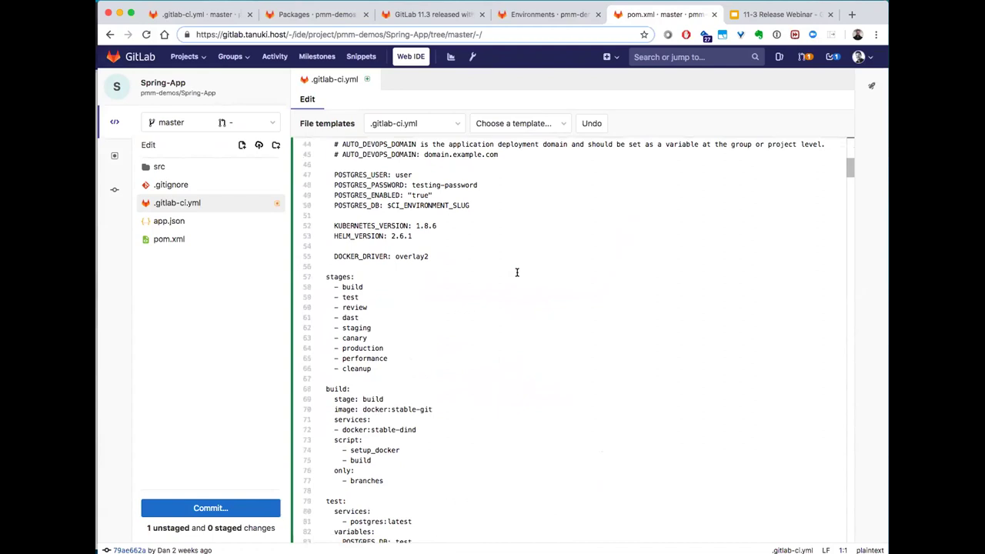
{"action": "scroll", "coordinate": [517, 273], "scroll_direction": "down", "scroll_amount": 20}
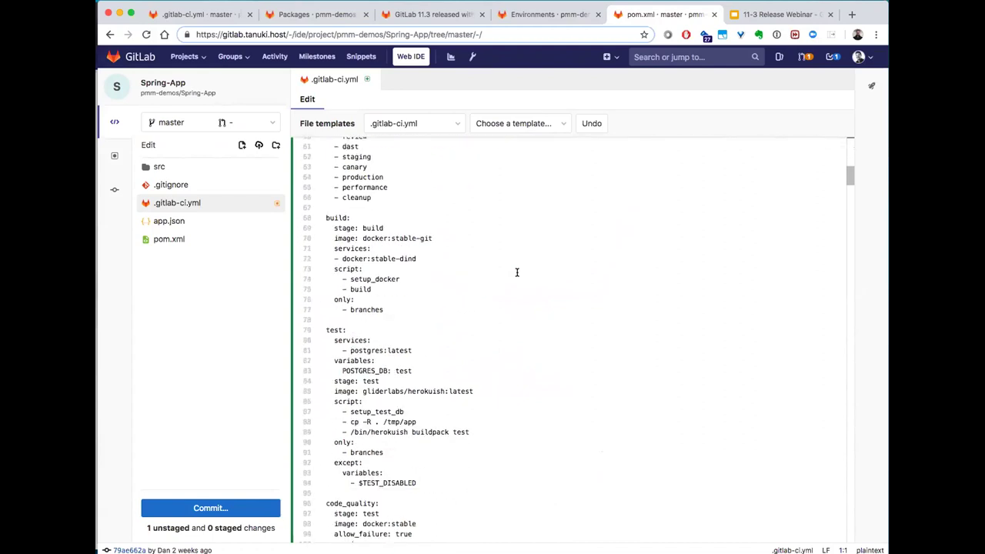
{"action": "scroll", "coordinate": [517, 272], "scroll_direction": "down", "scroll_amount": 20}
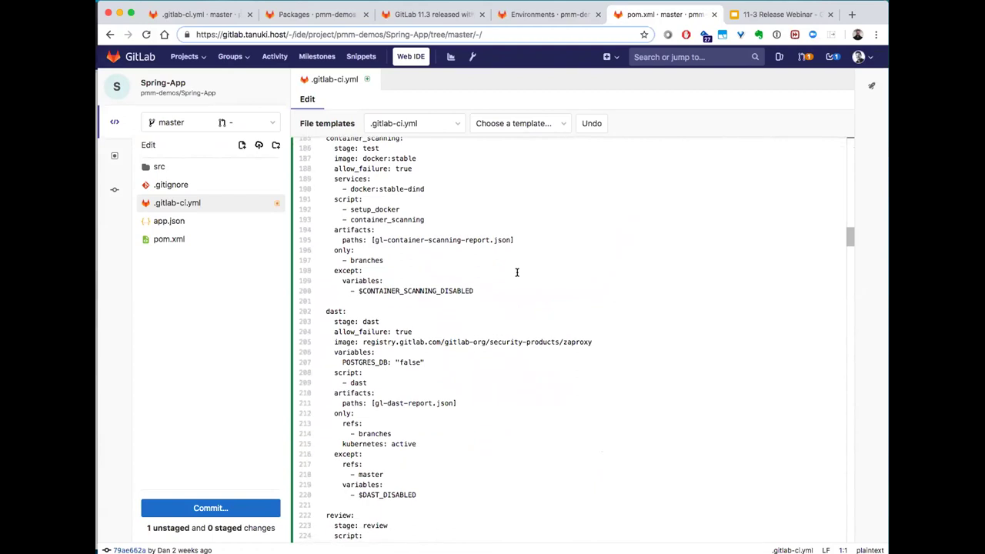
Replace the .gitlab-ci.yml contents with the Maven template
{"action": "left_click", "coordinate": [520, 123]}
{"action": "scroll", "coordinate": [525, 268], "scroll_direction": "down", "scroll_amount": 1}
{"action": "scroll", "coordinate": [526, 268], "scroll_direction": "down", "scroll_amount": 5}
{"action": "scroll", "coordinate": [525, 268], "scroll_direction": "down", "scroll_amount": 1}
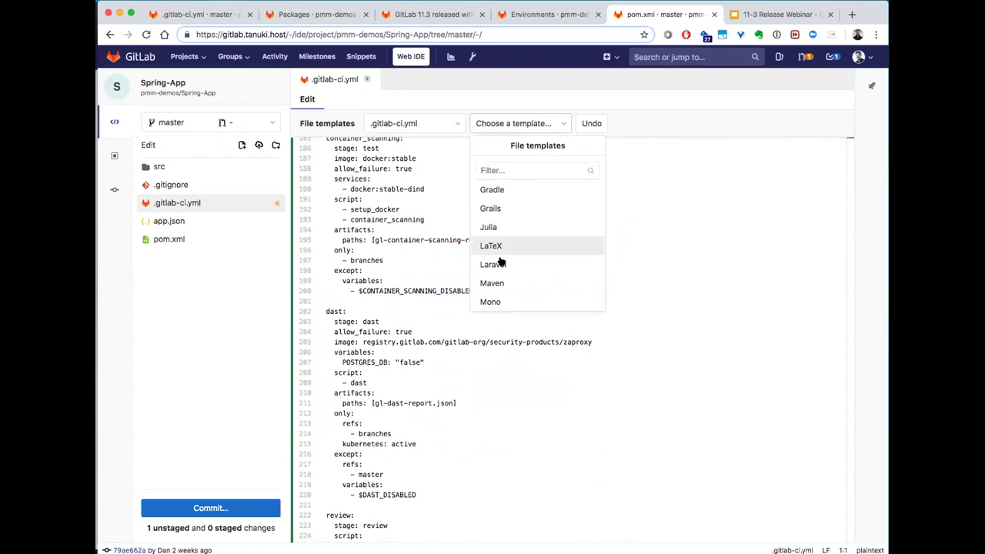
{"action": "left_click", "coordinate": [503, 280]}
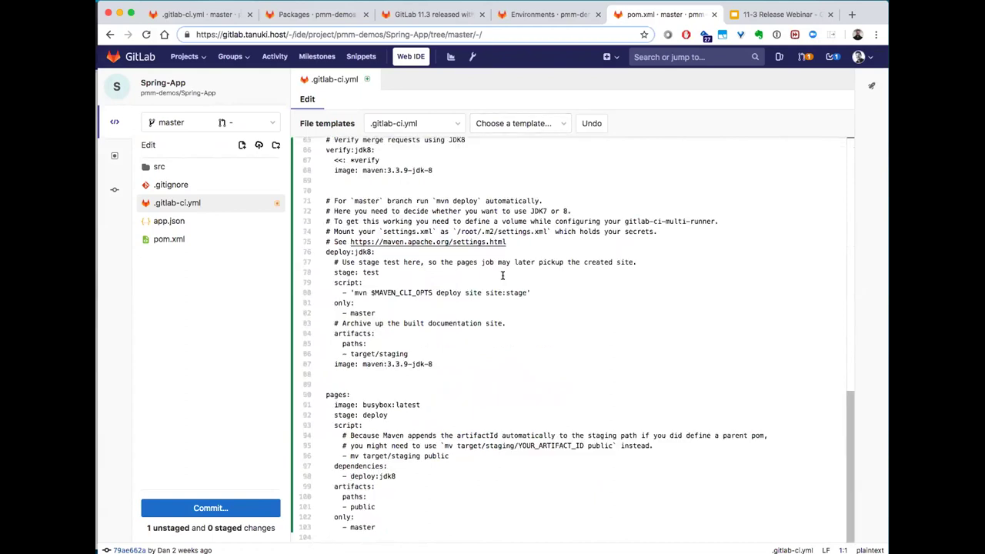
Change the new file's template type to Dockerfile and browse the available Dockerfile templates, including the custom ones
{"action": "left_click", "coordinate": [450, 120]}
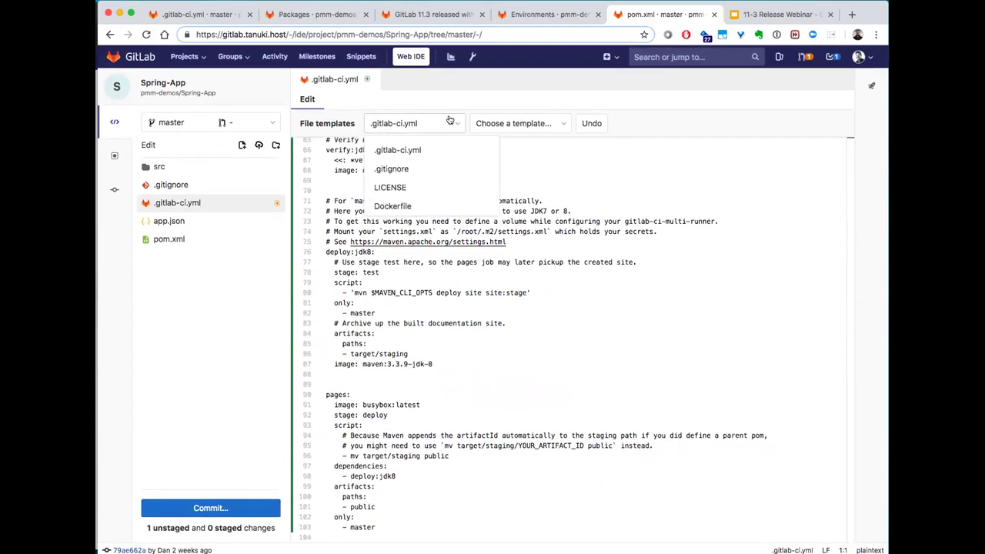
{"action": "left_click", "coordinate": [424, 205]}
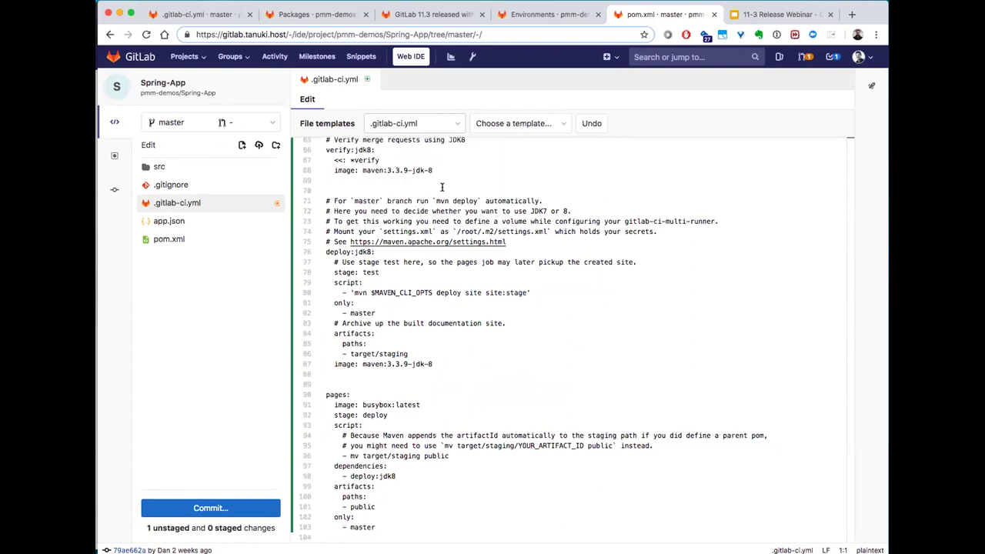
{"action": "left_click", "coordinate": [514, 123]}
{"action": "scroll", "coordinate": [525, 248], "scroll_direction": "down", "scroll_amount": 10}
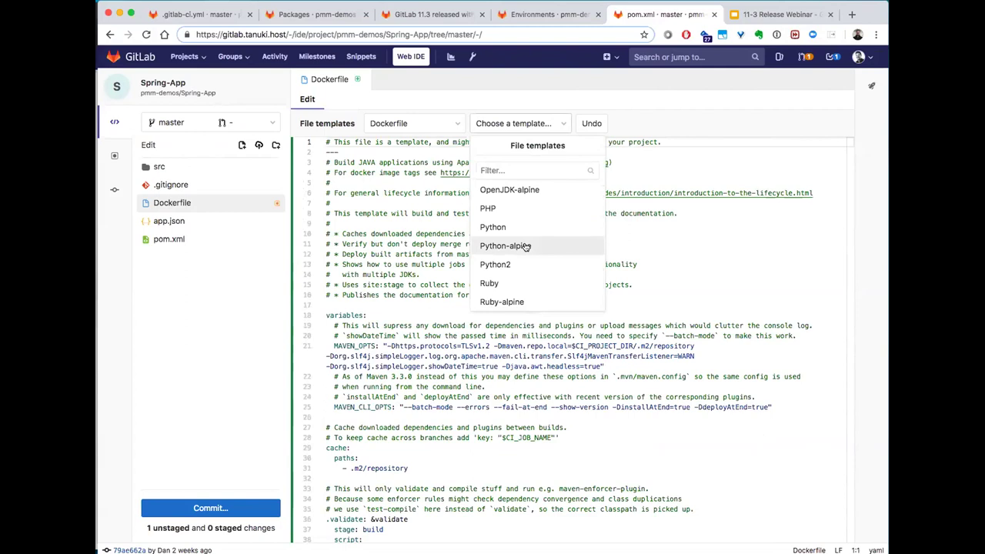
{"action": "left_click", "coordinate": [450, 234]}
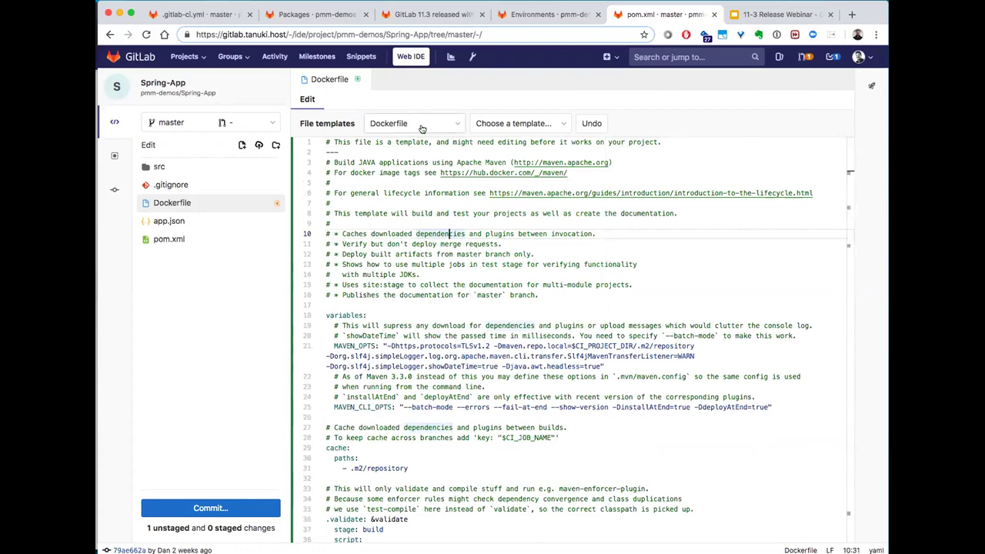
{"action": "left_click", "coordinate": [504, 126]}
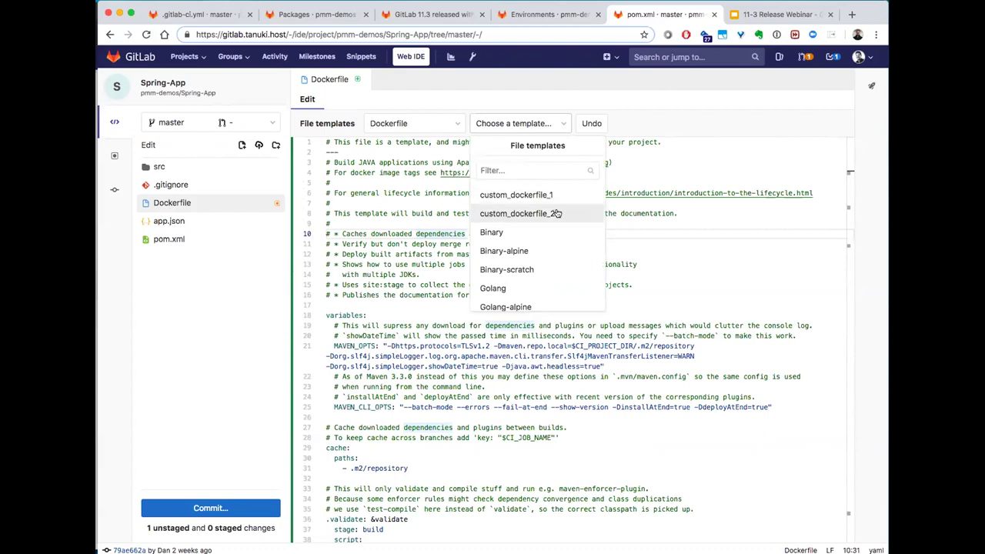
Set the file's template type back to .gitlab-ci.yml and browse its templates, including .custom-ci-1 and .custom-ci-2, without applying one
{"action": "left_click", "coordinate": [444, 128]}
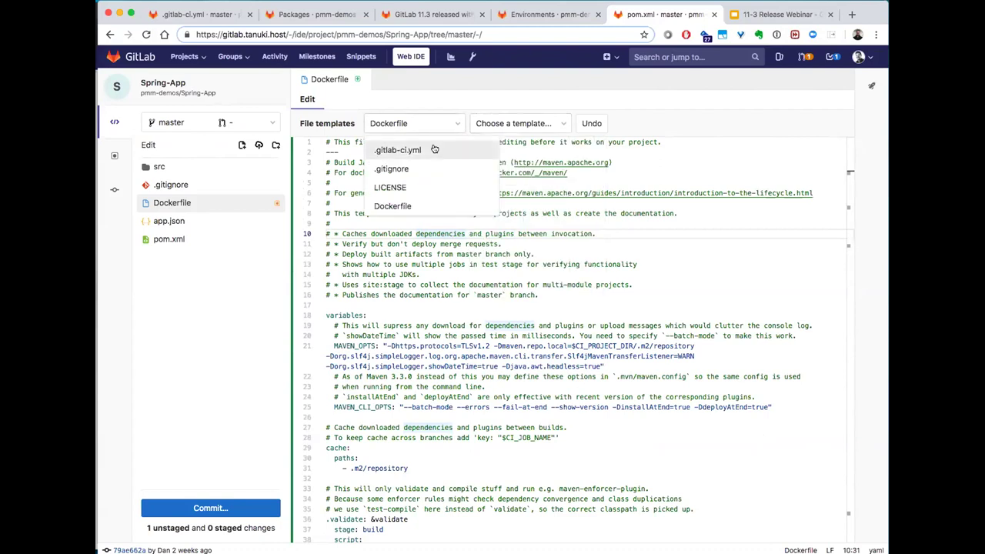
{"action": "left_click", "coordinate": [397, 150]}
{"action": "left_click", "coordinate": [529, 124]}
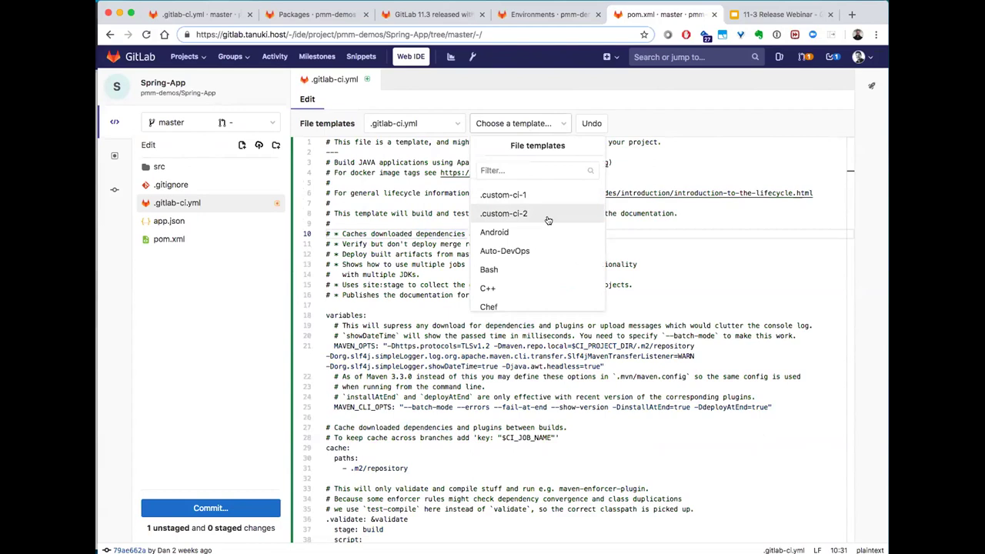
{"action": "left_click", "coordinate": [655, 109]}
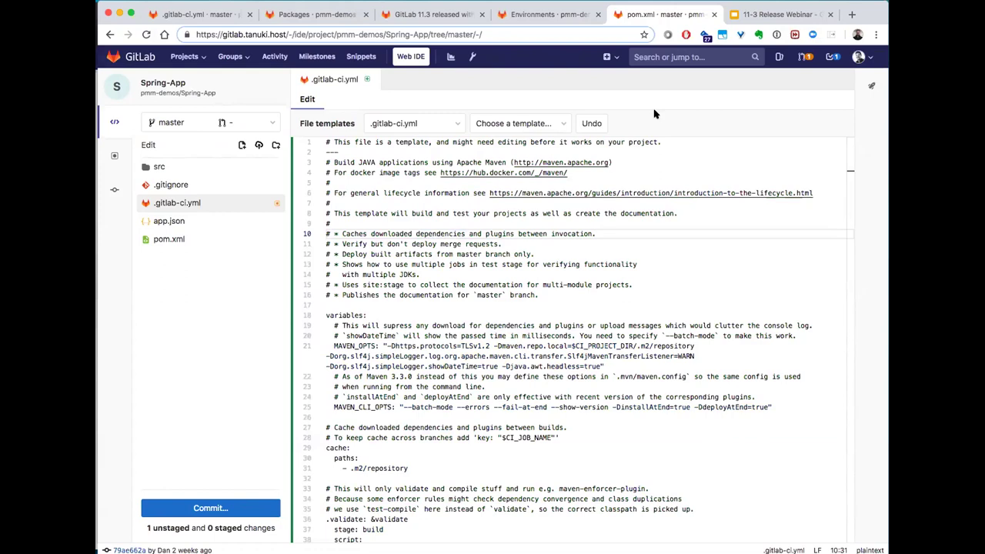
{"action": "left_click", "coordinate": [563, 123]}
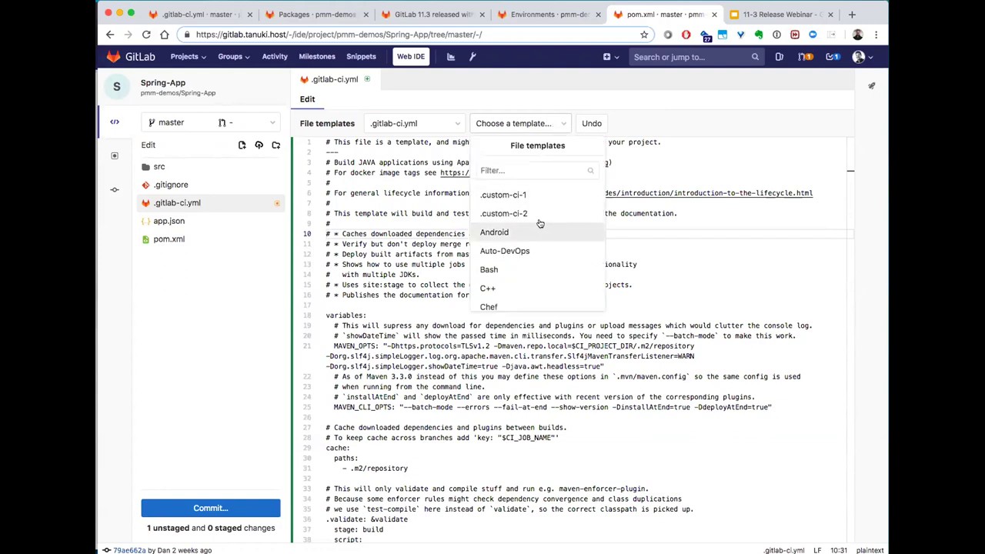
{"action": "scroll", "coordinate": [525, 270], "scroll_direction": "down", "scroll_amount": 3}
{"action": "scroll", "coordinate": [525, 270], "scroll_direction": "down", "scroll_amount": 1}
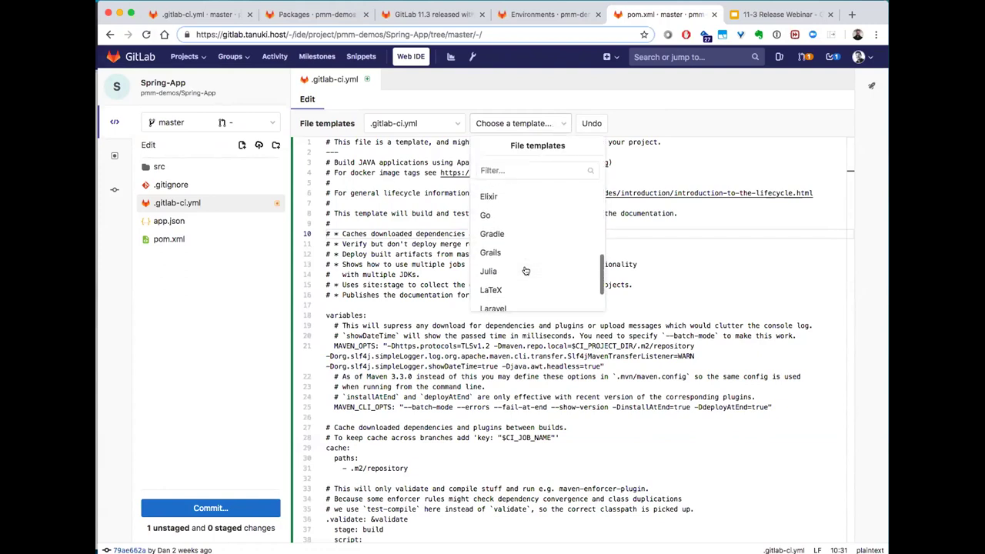
{"action": "scroll", "coordinate": [515, 269], "scroll_direction": "up", "scroll_amount": 5}
{"action": "left_click", "coordinate": [687, 149]}
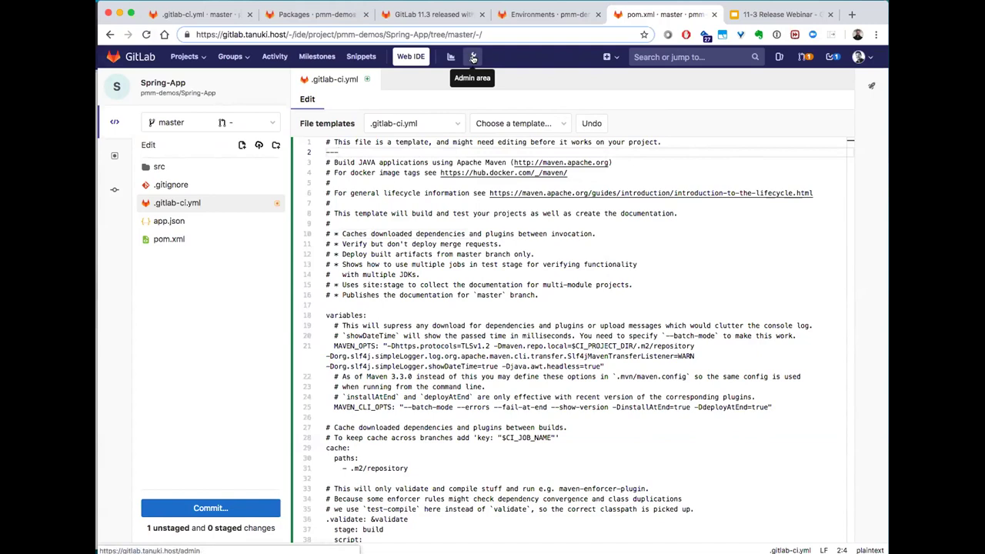
Search the groups for "template" and open the shared_templates group, leaving the Web IDE without saving the changes
{"action": "left_click", "coordinate": [243, 58]}
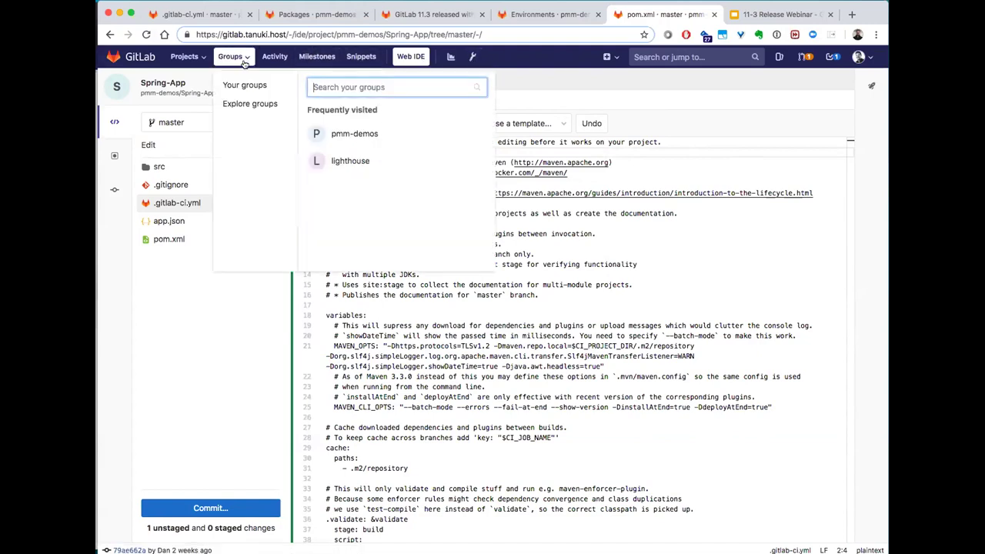
{"action": "type", "text": "template"}
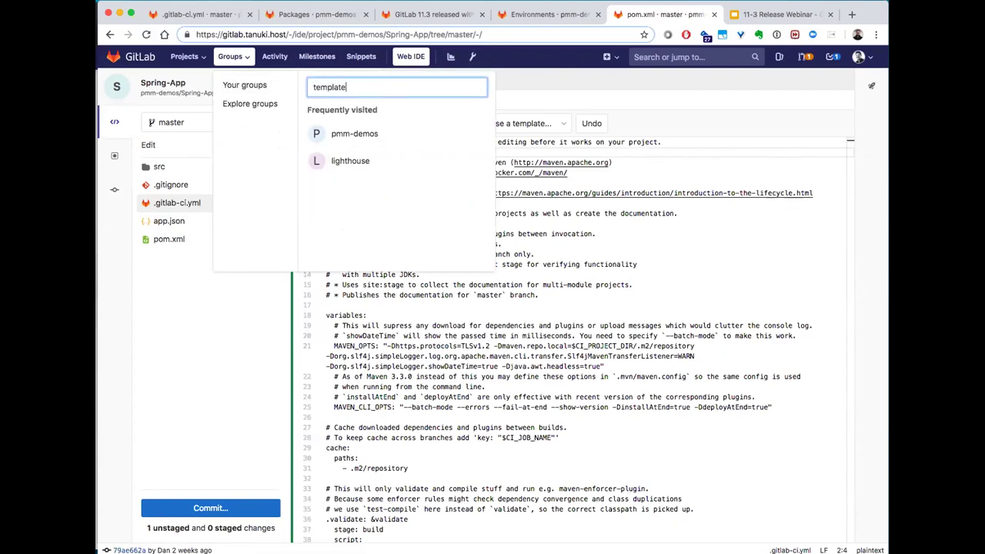
{"action": "left_click", "coordinate": [327, 116]}
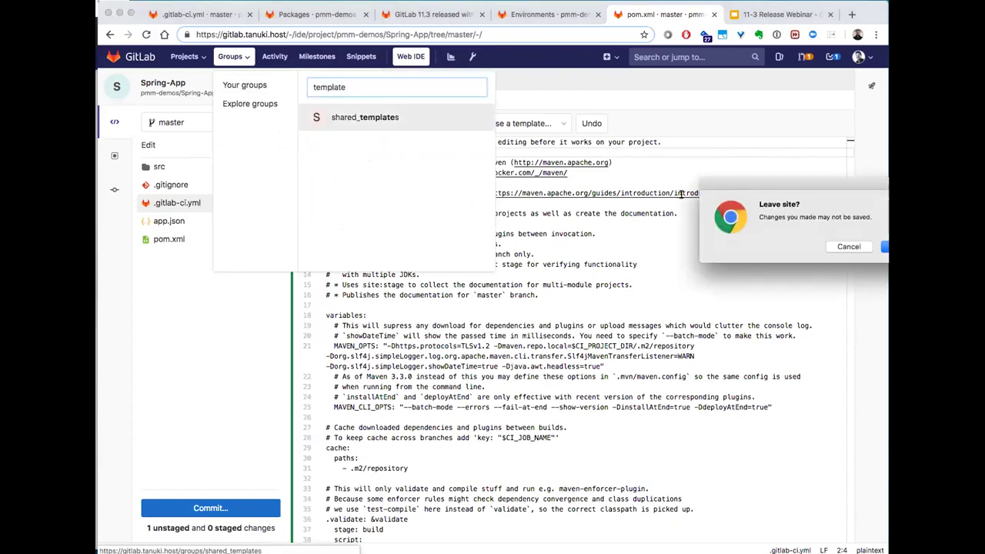
{"action": "left_click", "coordinate": [884, 247]}
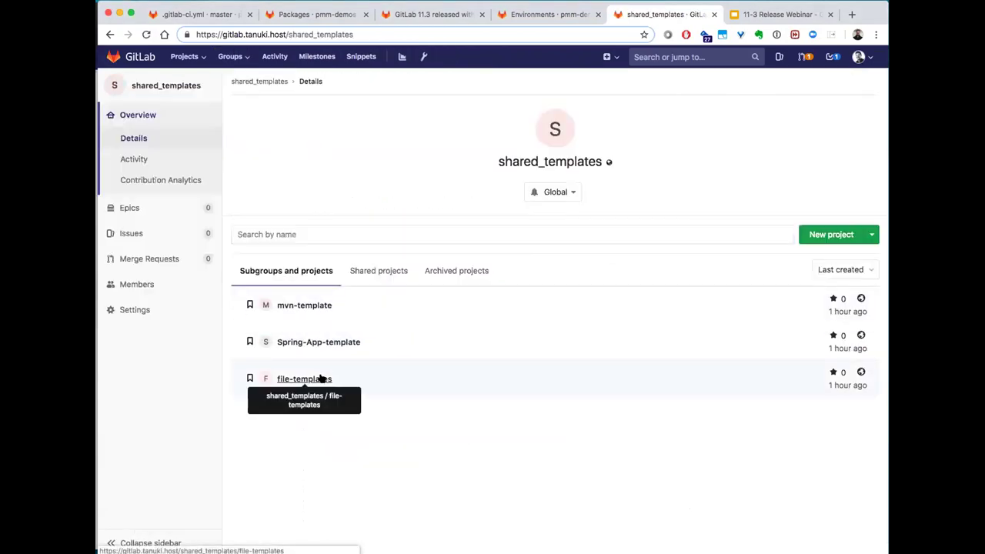
Open the file-templates project and go into its gitlab-ci folder to show the custom CI template files
{"action": "left_click", "coordinate": [245, 61]}
{"action": "left_click", "coordinate": [245, 60]}
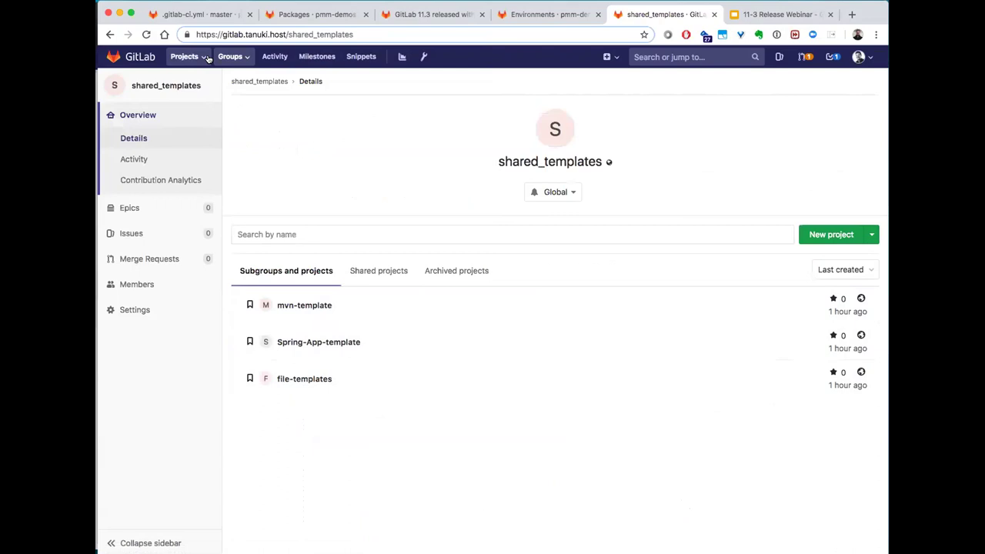
{"action": "left_click", "coordinate": [206, 60]}
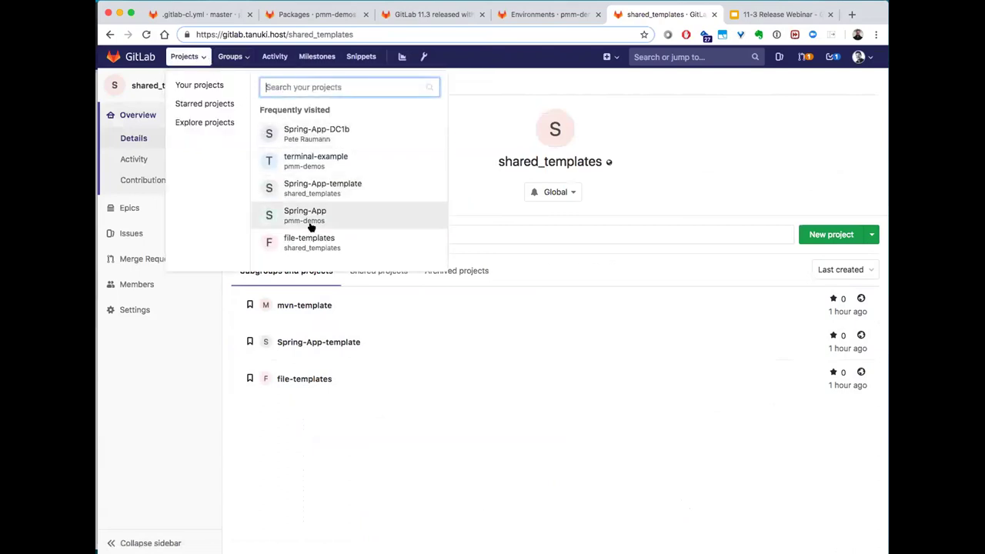
{"action": "left_click", "coordinate": [313, 247]}
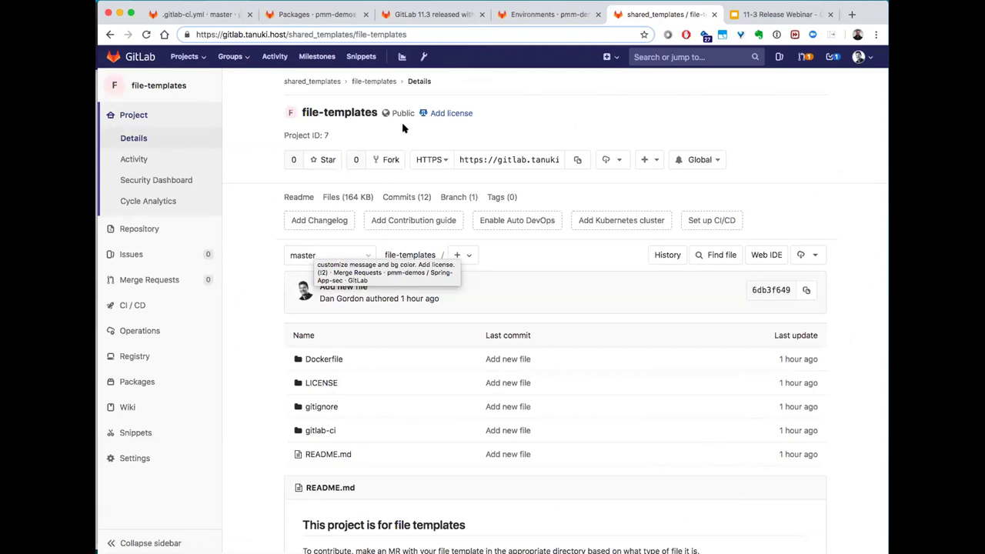
{"action": "scroll", "coordinate": [402, 127], "scroll_direction": "down", "scroll_amount": 3}
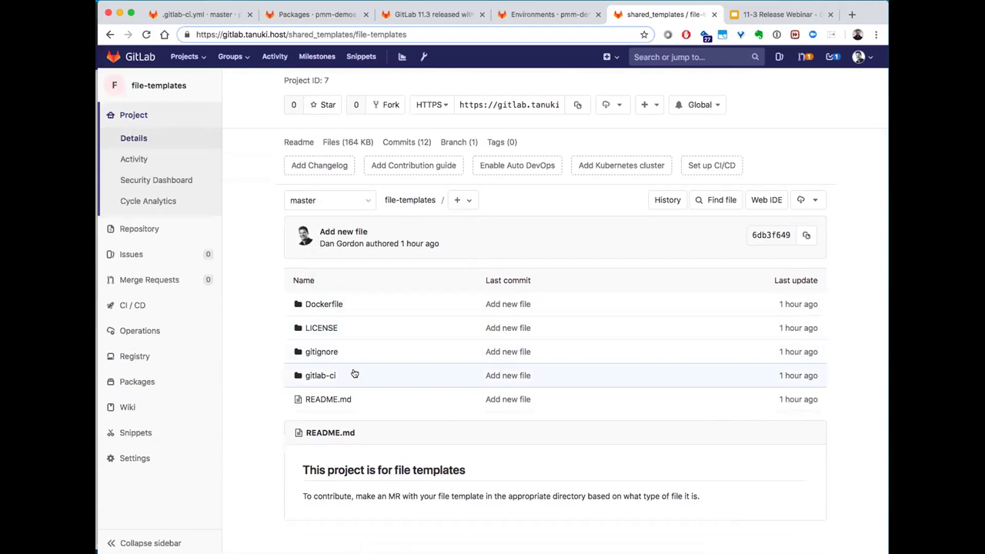
{"action": "left_click", "coordinate": [325, 377]}
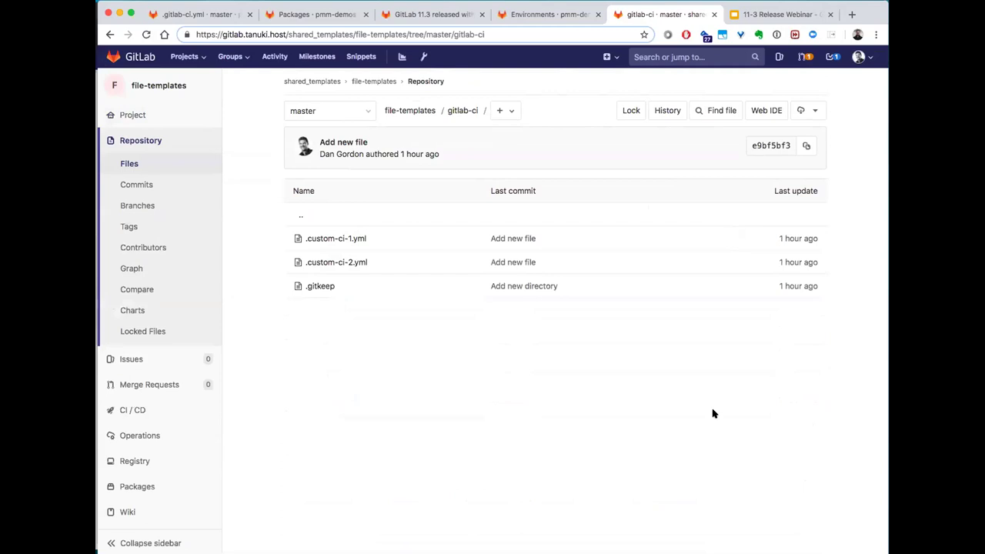
Switch to the 11-3 Release Webinar presentation in Google Slides and show the Q&A slide
{"action": "left_click", "coordinate": [749, 14]}
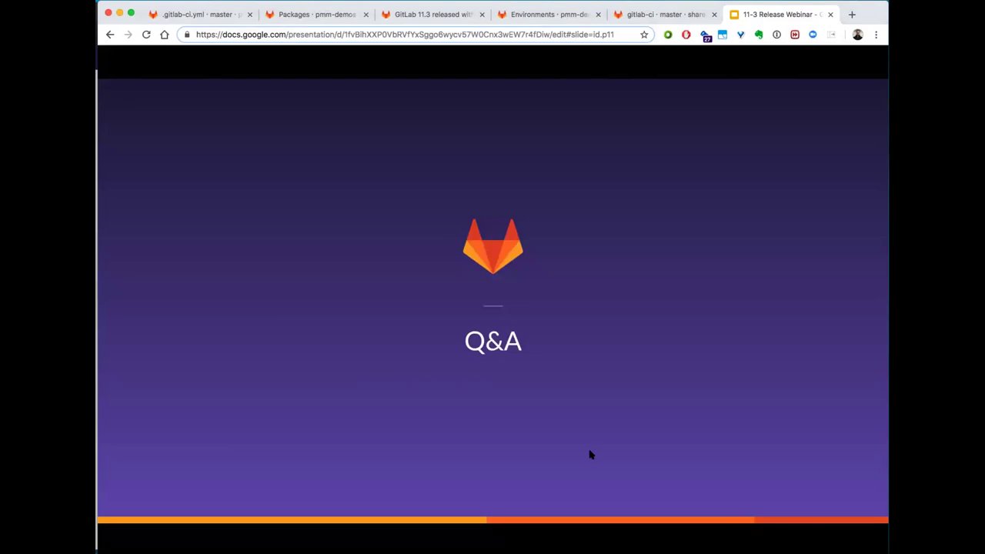
{"action": "key", "text": "Right"}
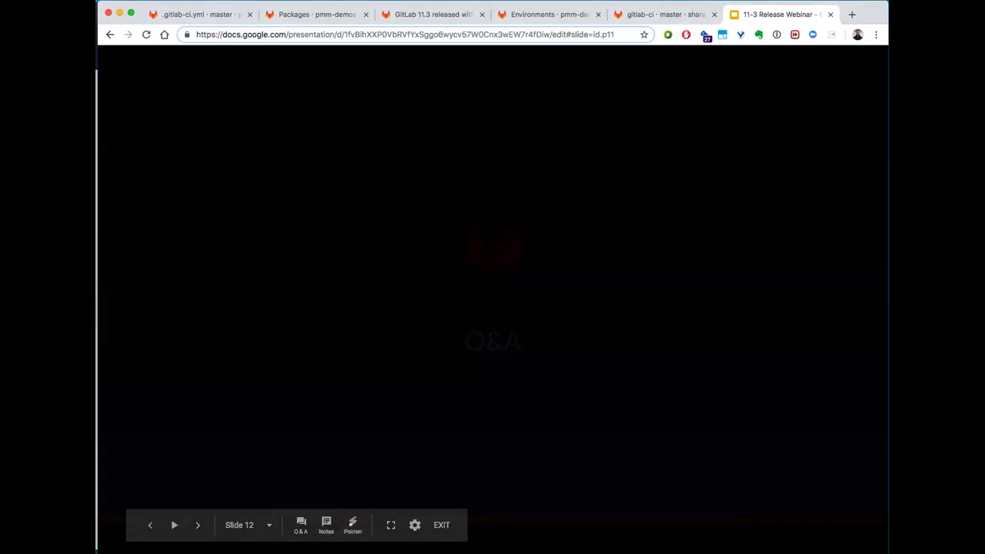
{"action": "key", "text": "Left"}
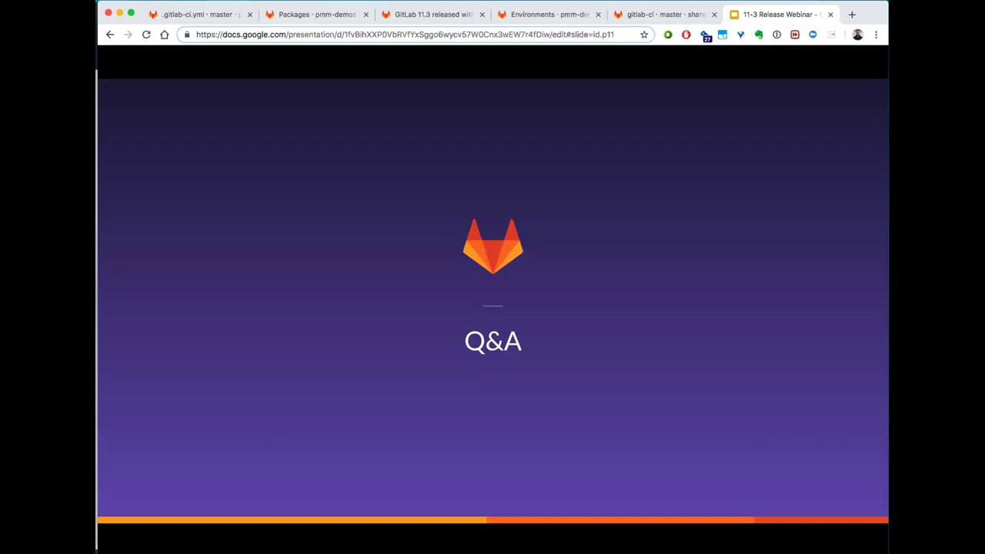
Look through the open GitLab 11.3 release post, Maven package and gitlab-ci folder pages, ending on Spring-App-1's Environments page
{"action": "left_click", "coordinate": [430, 14]}
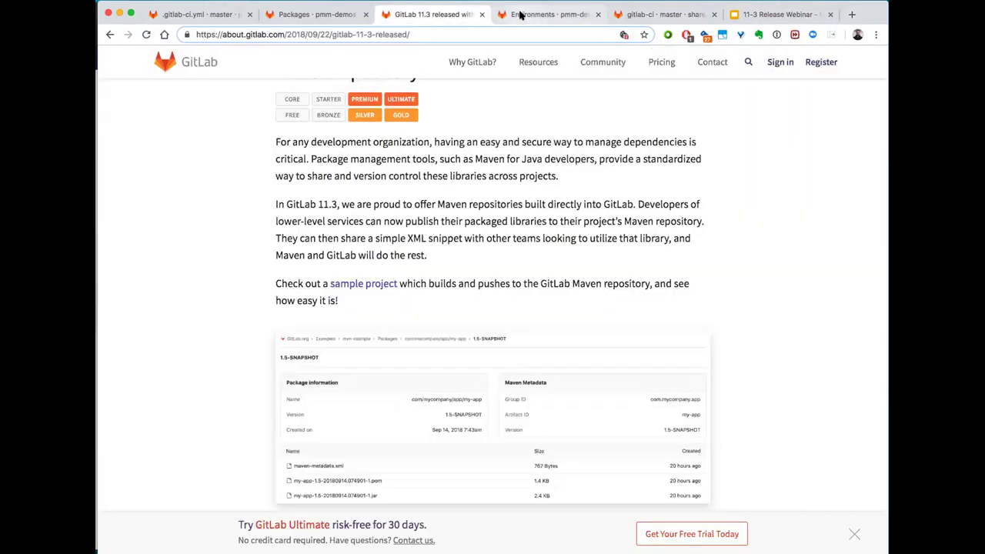
{"action": "left_click", "coordinate": [521, 14]}
{"action": "left_click", "coordinate": [329, 17]}
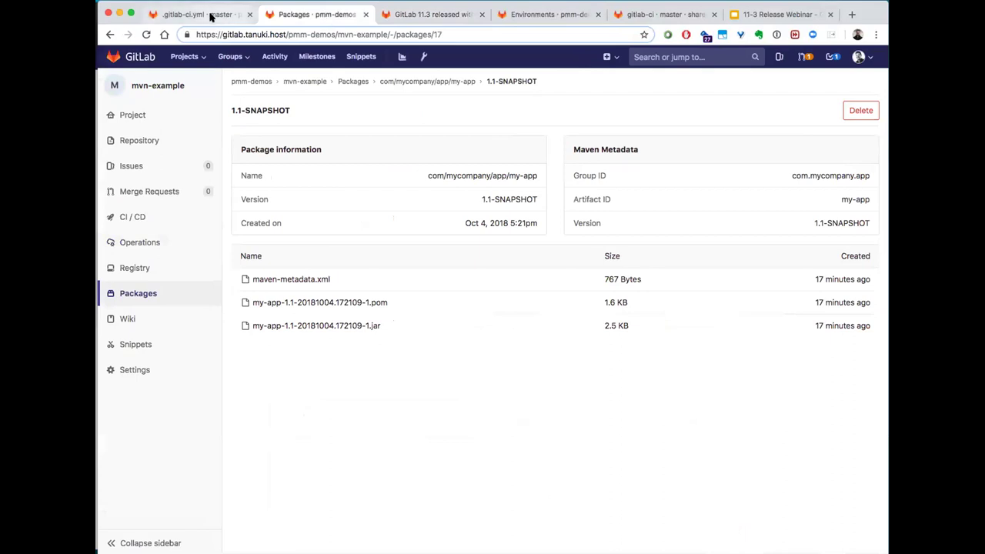
{"action": "left_click", "coordinate": [422, 14]}
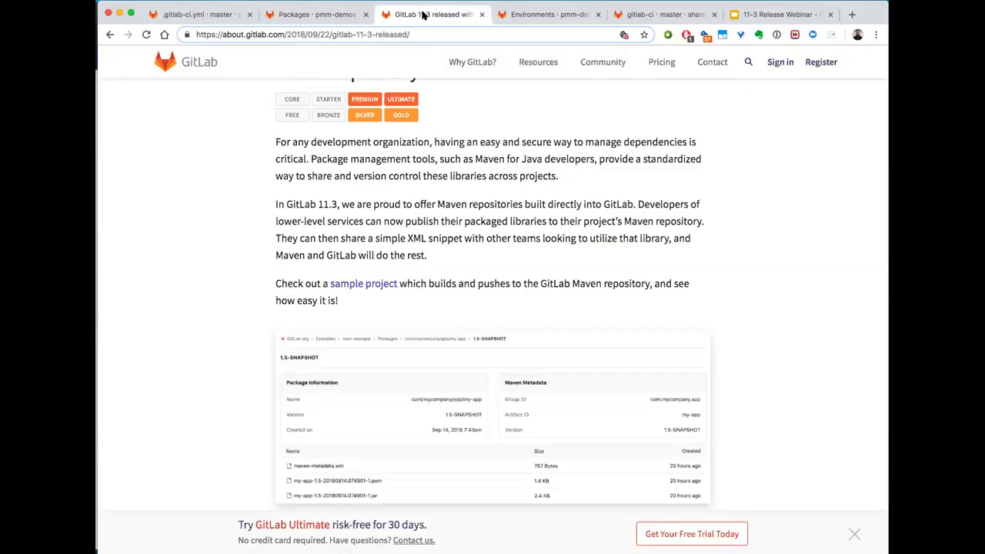
{"action": "left_click", "coordinate": [550, 15]}
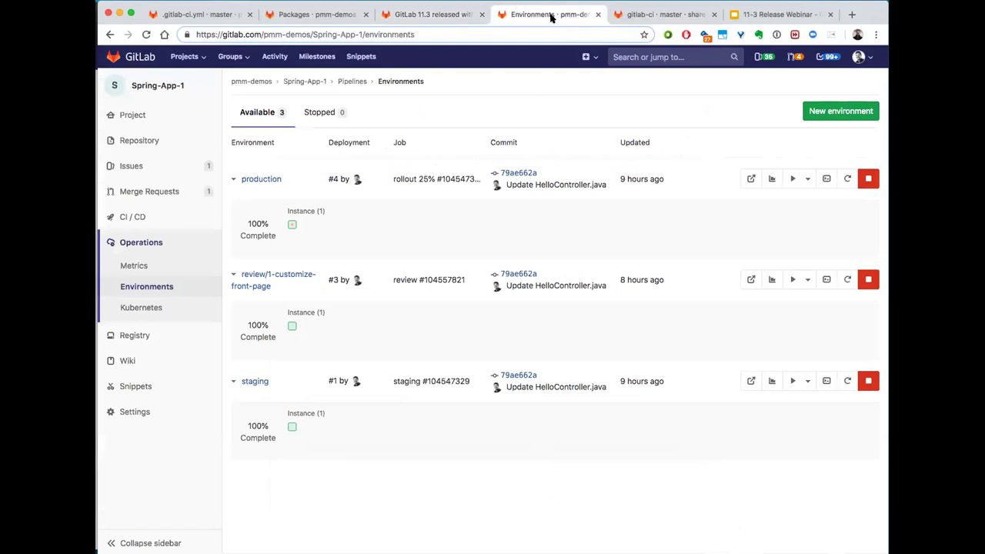
{"action": "left_click", "coordinate": [643, 13]}
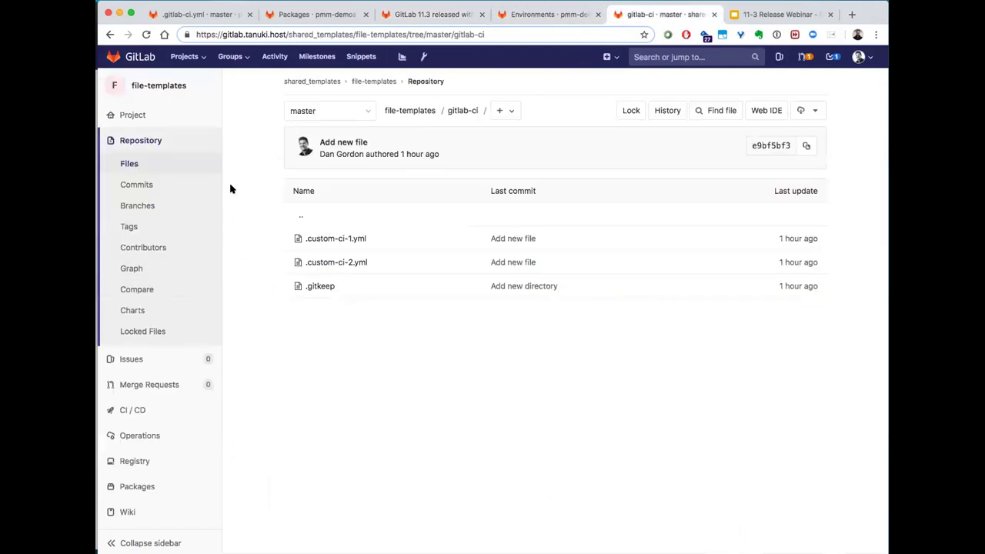
{"action": "left_click", "coordinate": [509, 14]}
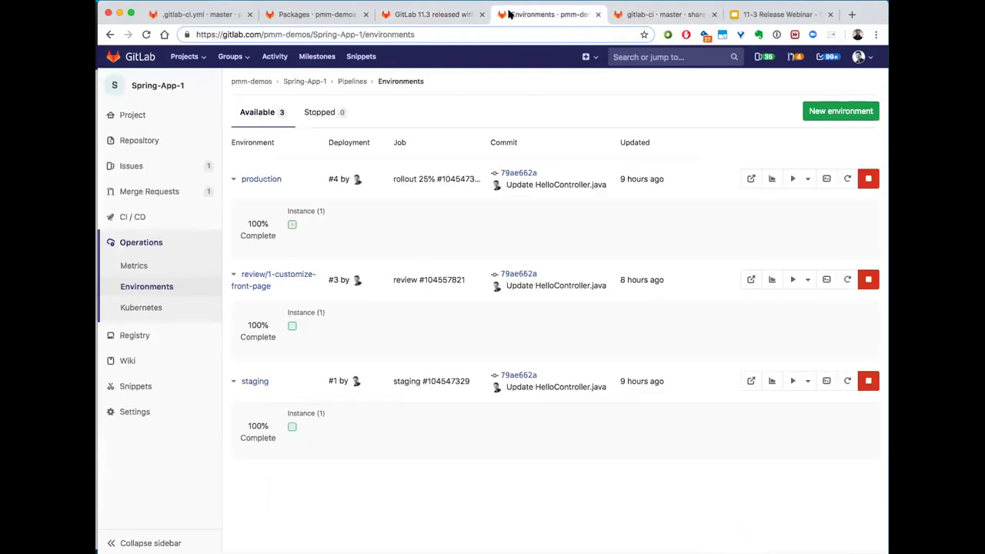
Open Spring-App-1's CI/CD settings, expand Protected Environments, and view which environments can be selected for protection without choosing one
{"action": "mouse_move", "coordinate": [151, 412]}
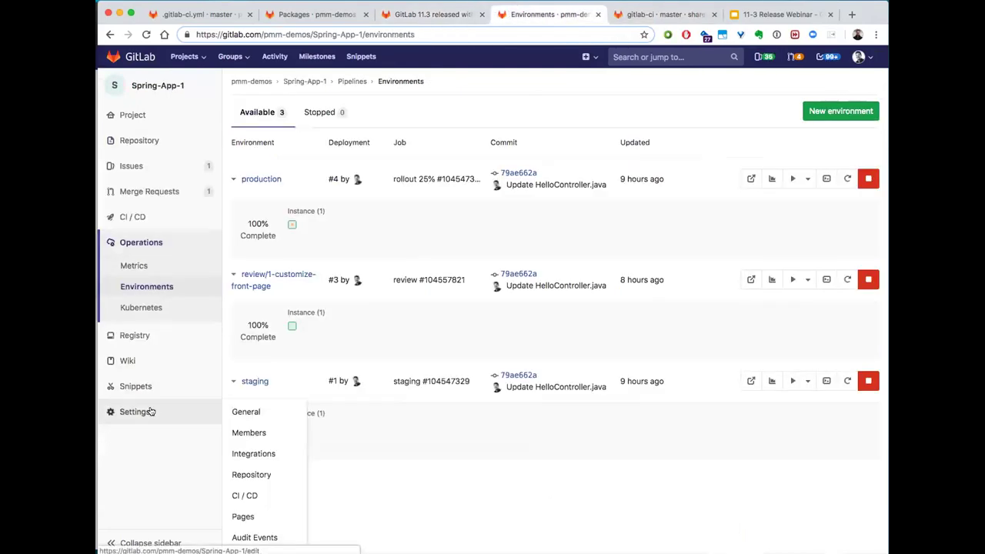
{"action": "left_click", "coordinate": [249, 492]}
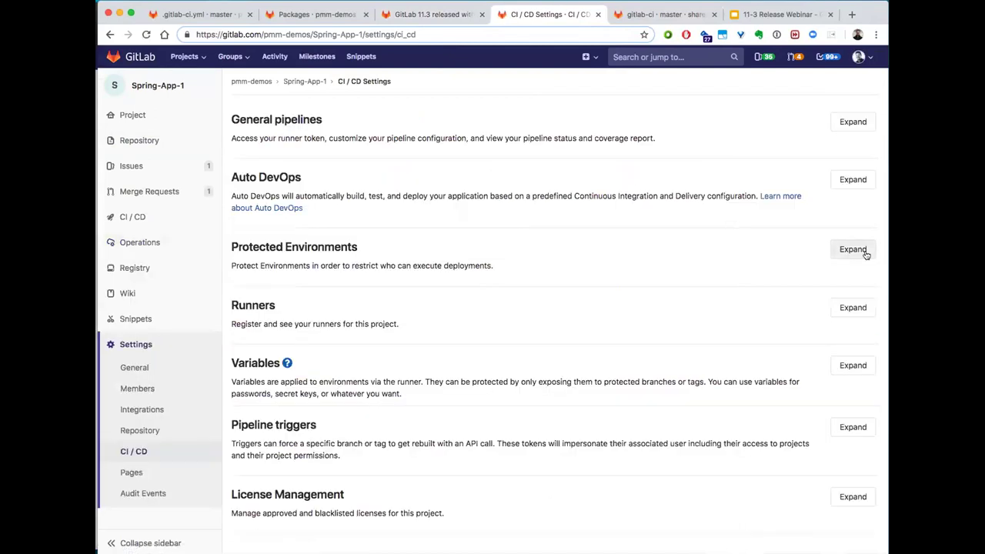
{"action": "left_click", "coordinate": [853, 249]}
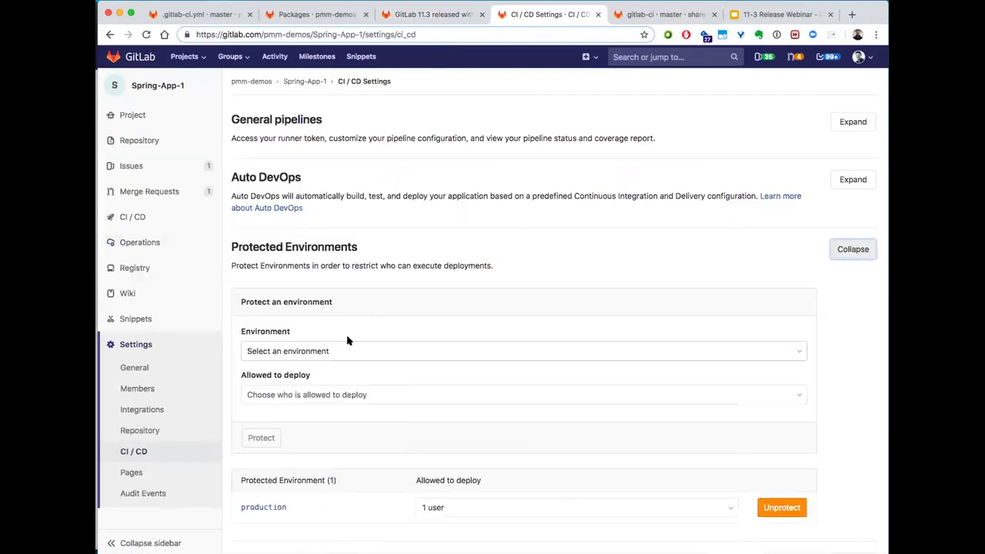
{"action": "scroll", "coordinate": [354, 327], "scroll_direction": "down", "scroll_amount": 1}
{"action": "left_click", "coordinate": [361, 327]}
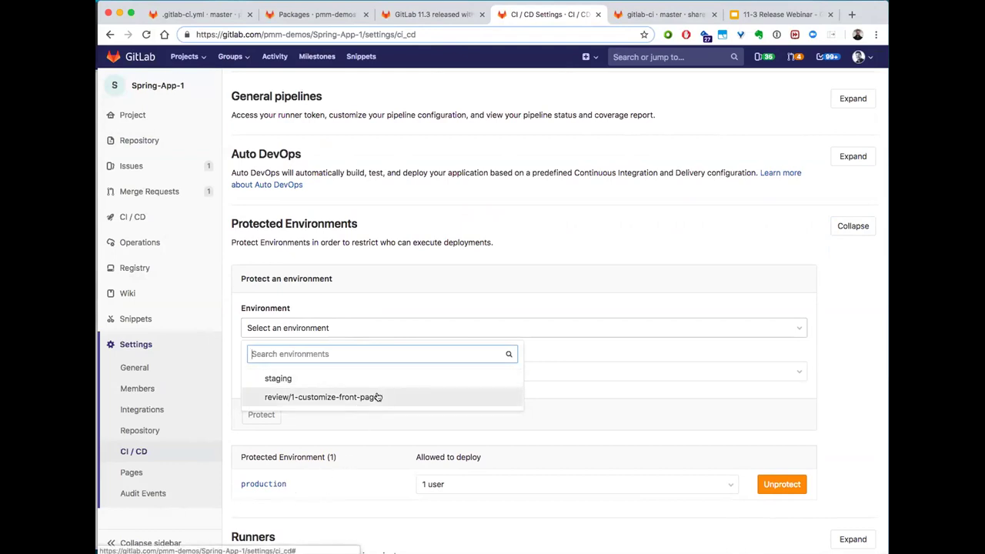
{"action": "left_click", "coordinate": [416, 308]}
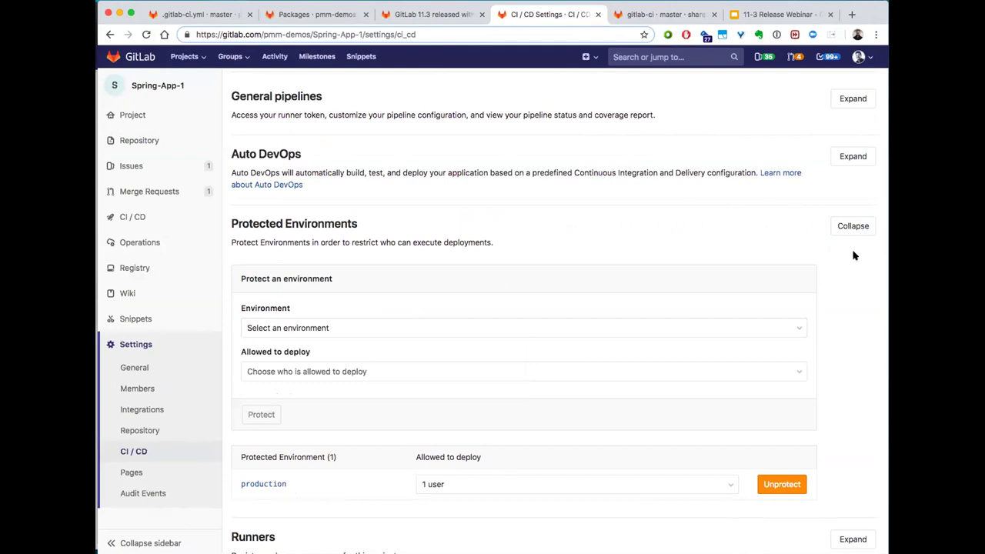
Switch to the 11-3 Release Webinar presentation in Google Slides and show slide 12 about GitLab's product vision
{"action": "left_click", "coordinate": [731, 19]}
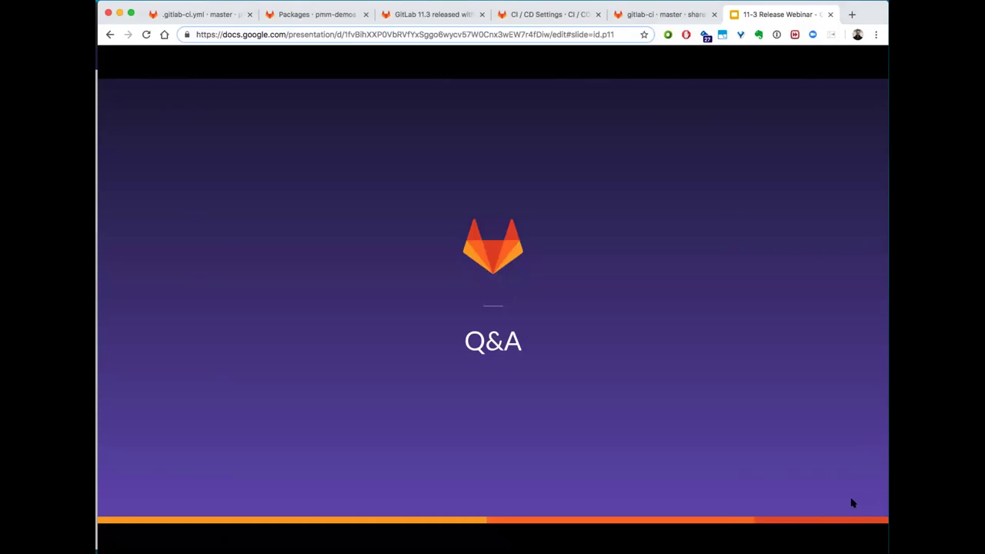
{"action": "key", "text": "Left"}
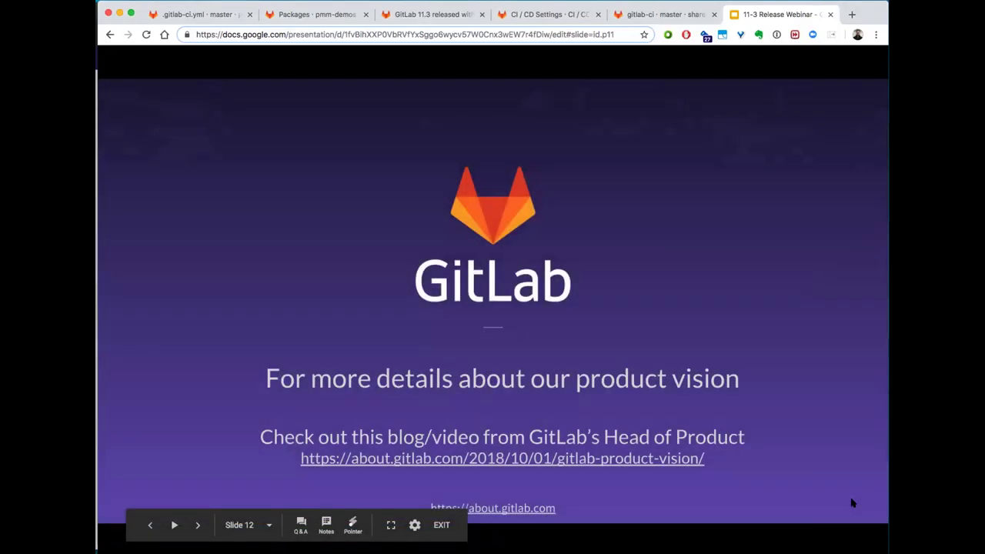